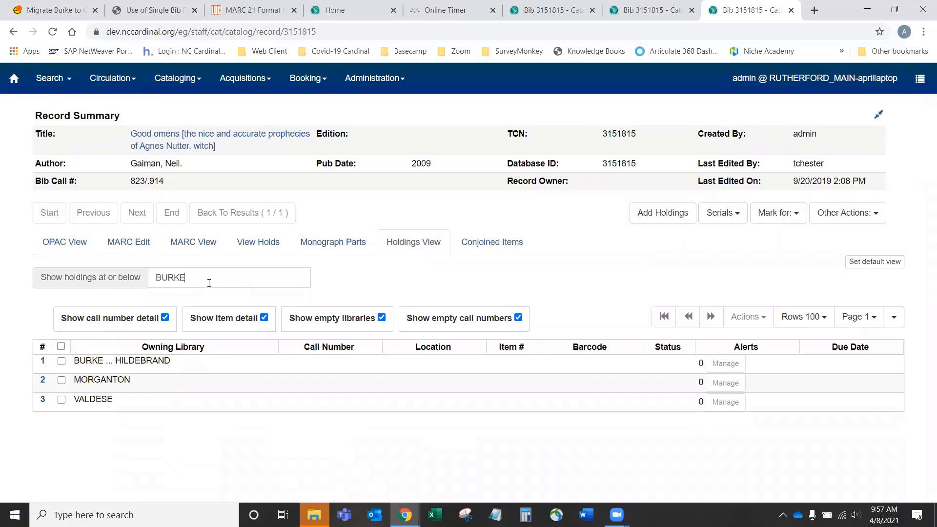
Limit the holdings list to those at or below RUTHERFORD
{"action": "left_click", "coordinate": [224, 272]}
{"action": "type", "text": "ruth"}
{"action": "left_click", "coordinate": [159, 300]}
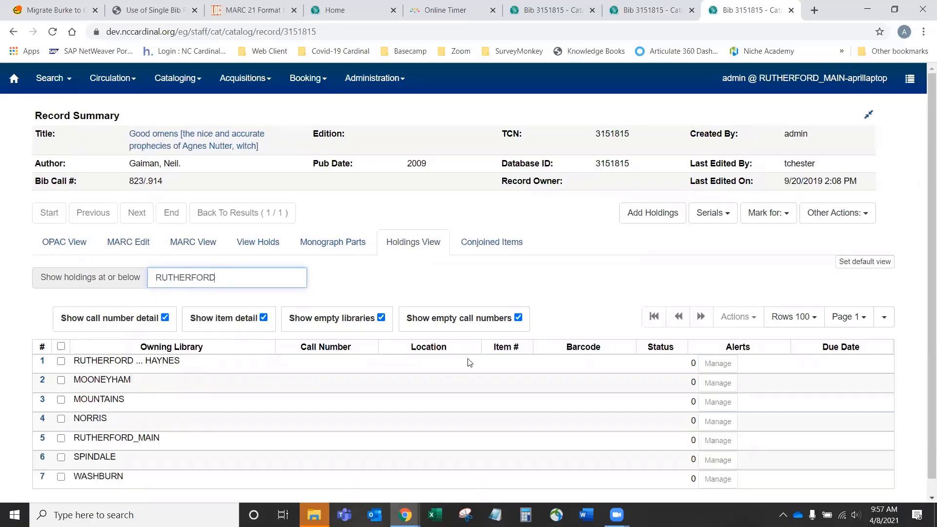
Include NORRIS in the selection with HAYNES, MOONEYHAM and MOUNTAINS, and start adding holdings for these libraries
{"action": "scroll", "coordinate": [526, 453], "scroll_direction": "down", "scroll_amount": 1}
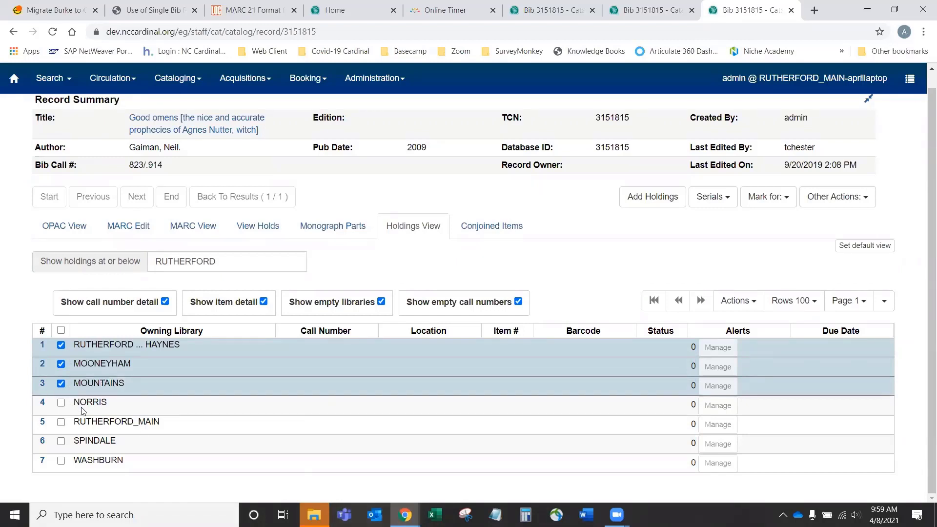
{"action": "left_click", "coordinate": [61, 402]}
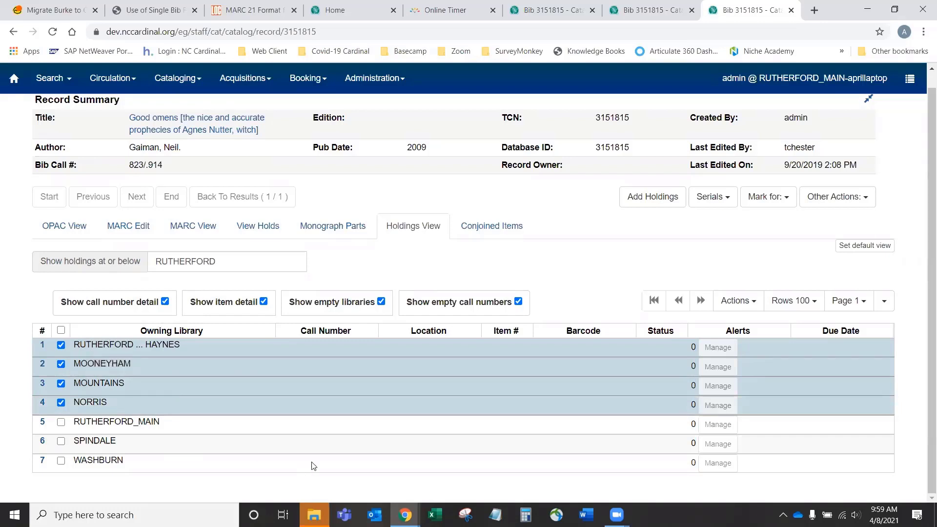
{"action": "left_click", "coordinate": [743, 310]}
{"action": "scroll", "coordinate": [663, 345], "scroll_direction": "down", "scroll_amount": 3}
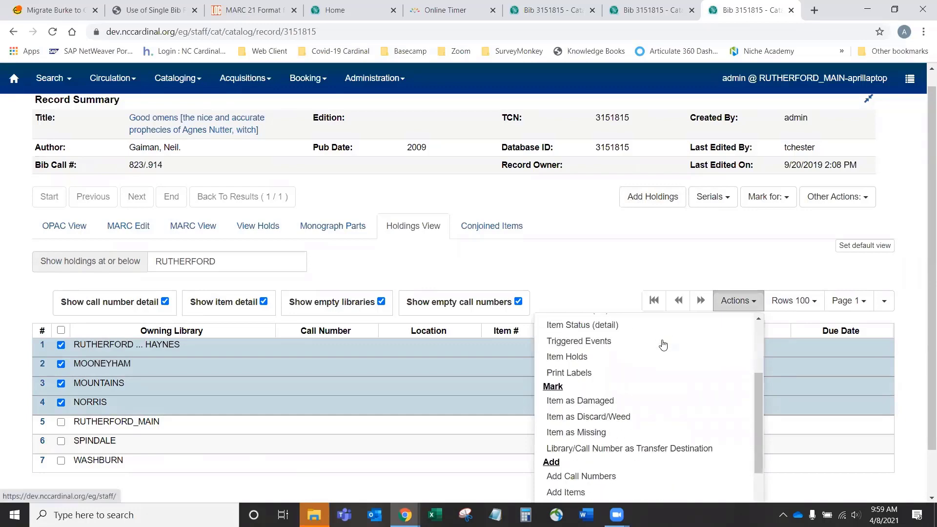
{"action": "scroll", "coordinate": [662, 345], "scroll_direction": "down", "scroll_amount": 5}
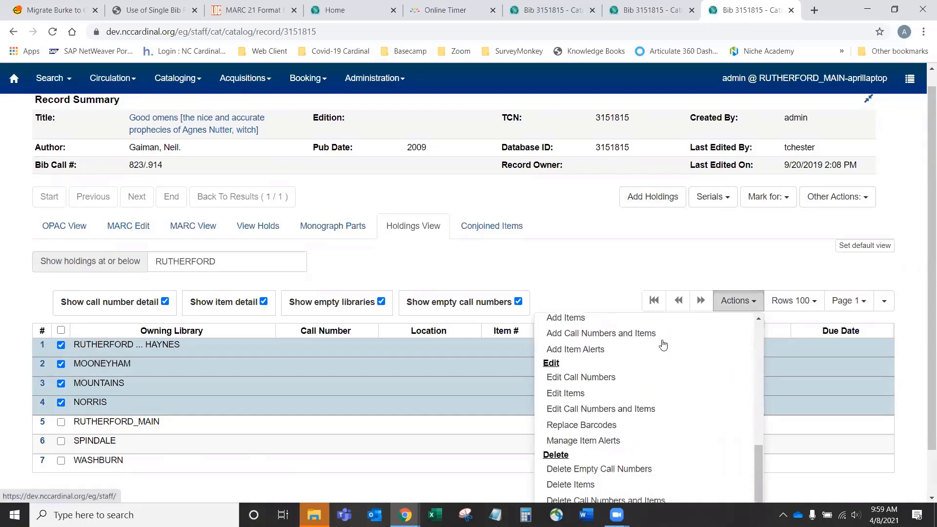
{"action": "scroll", "coordinate": [605, 373], "scroll_direction": "up", "scroll_amount": 3}
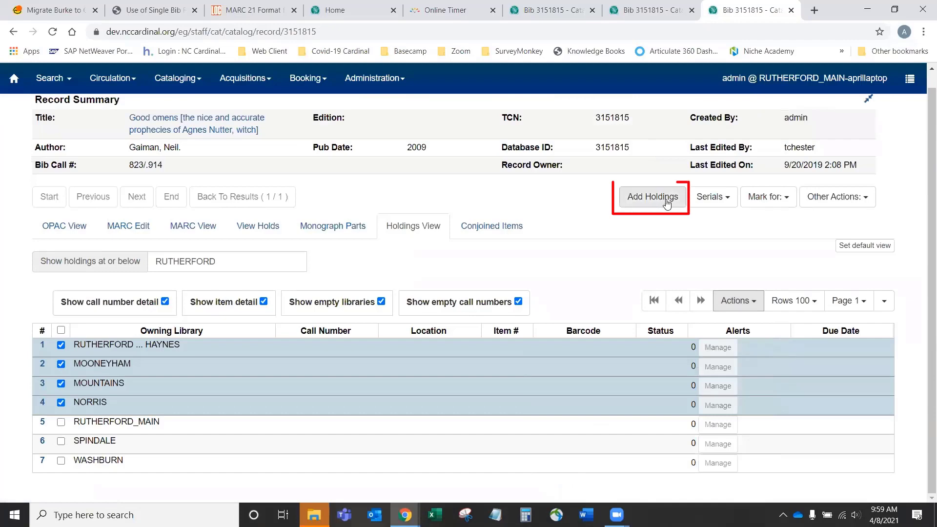
{"action": "left_click", "coordinate": [668, 200]}
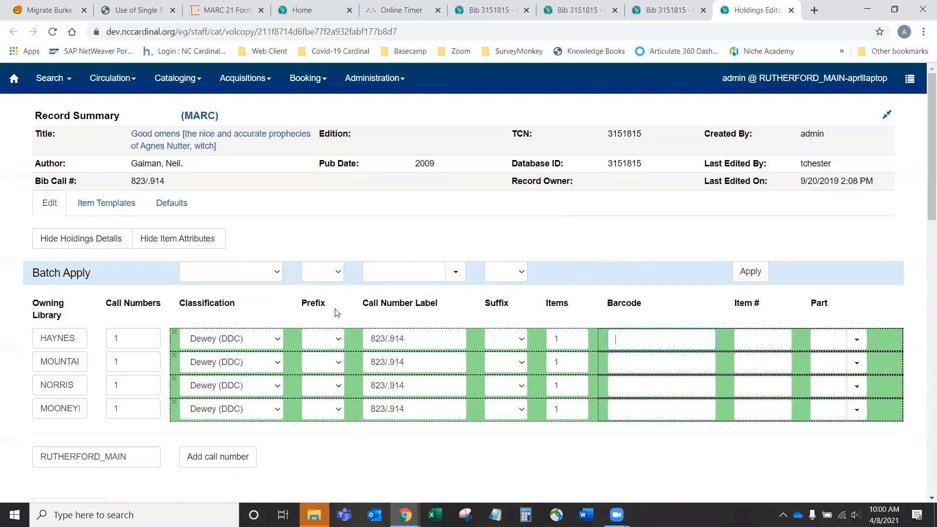
Enter "CD FIC Gai" as the call number label for batch application
{"action": "left_click", "coordinate": [338, 273]}
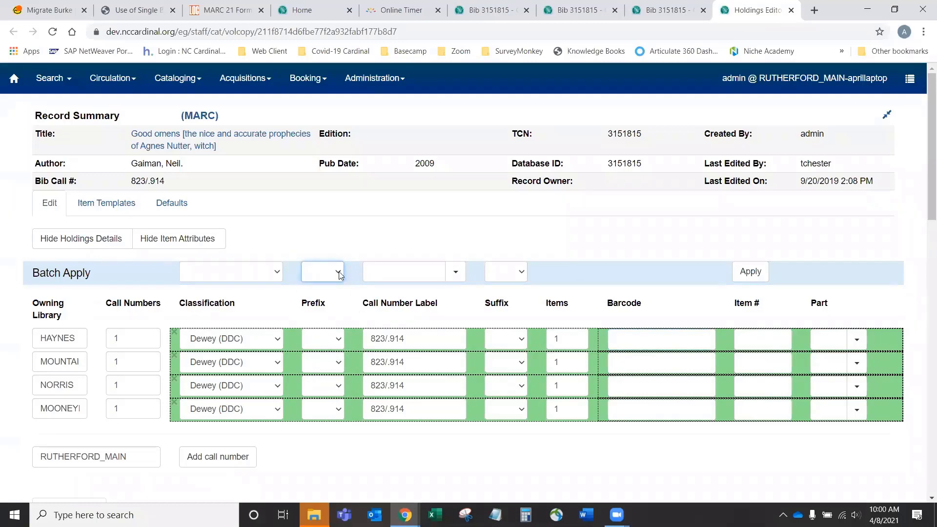
{"action": "left_click", "coordinate": [338, 274]}
{"action": "left_click", "coordinate": [339, 275]}
{"action": "left_click", "coordinate": [374, 274]}
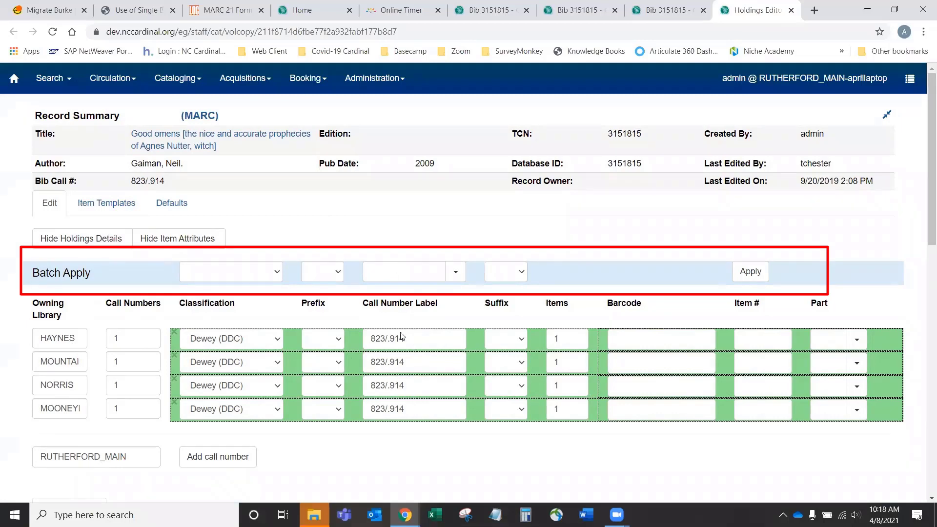
{"action": "left_click", "coordinate": [395, 270]}
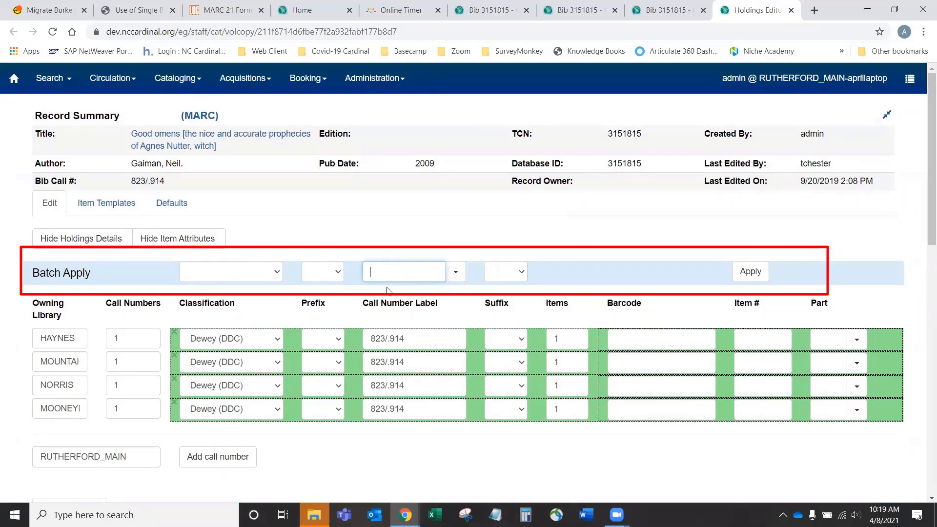
{"action": "type", "text": "CD FIC Gai"}
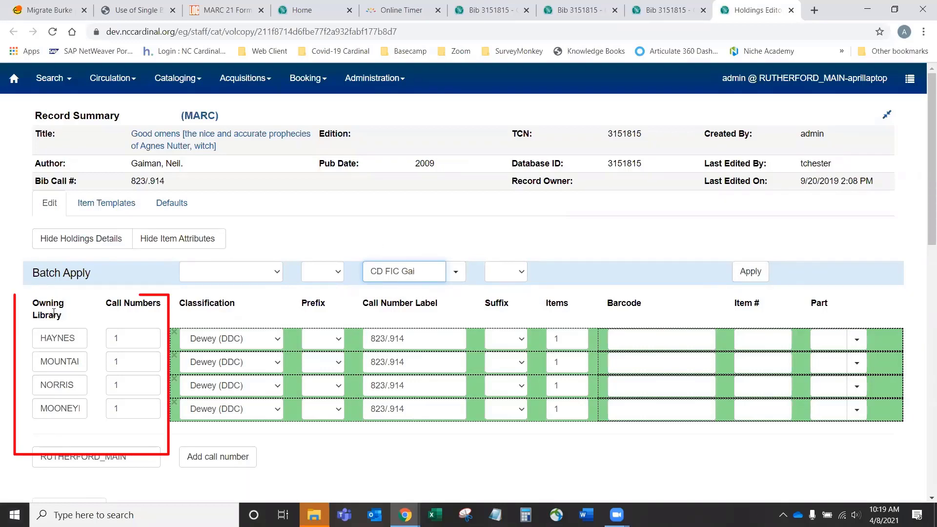
Set the number of call numbers for HAYNES to 2 and add a call number for RUTHERFORD_MAIN
{"action": "left_click", "coordinate": [148, 336]}
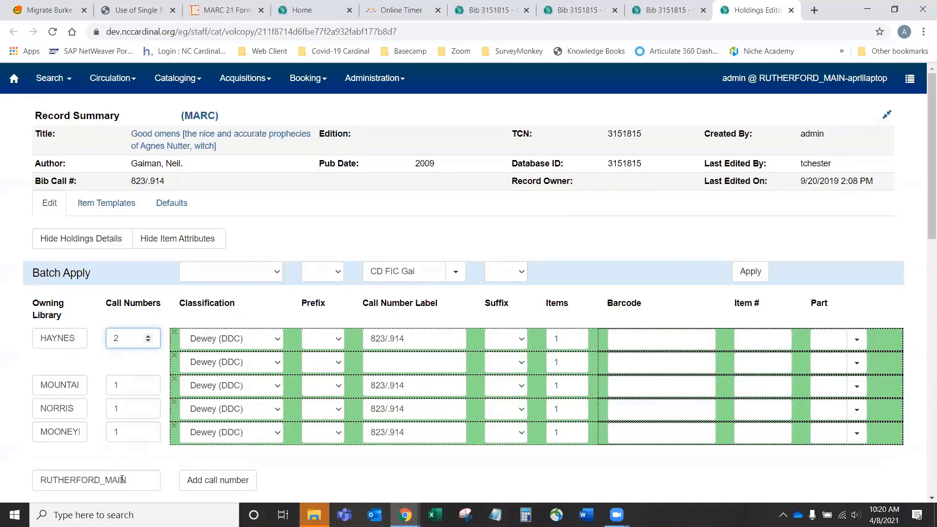
{"action": "left_click", "coordinate": [209, 481]}
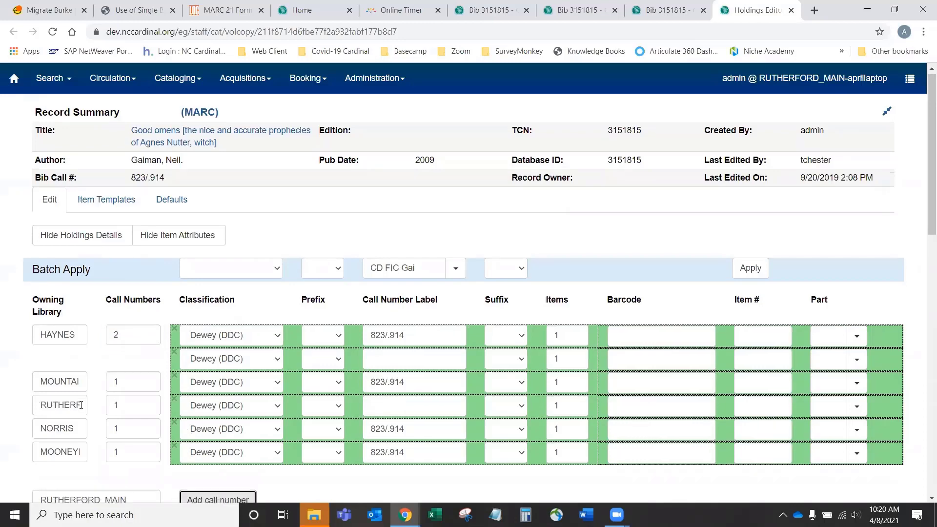
Batch apply the call number label to every holdings row
{"action": "scroll", "coordinate": [81, 405], "scroll_direction": "down", "scroll_amount": 1}
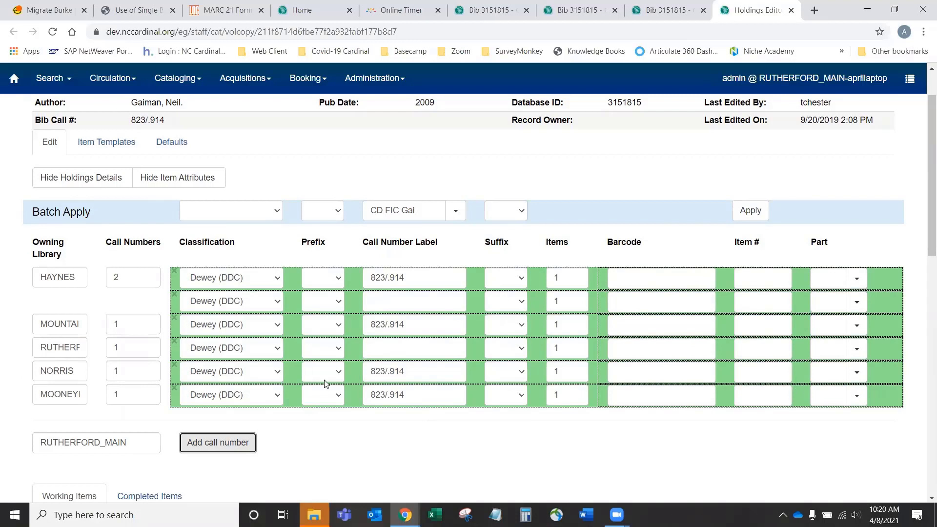
{"action": "left_click", "coordinate": [453, 210]}
{"action": "left_click", "coordinate": [452, 211]}
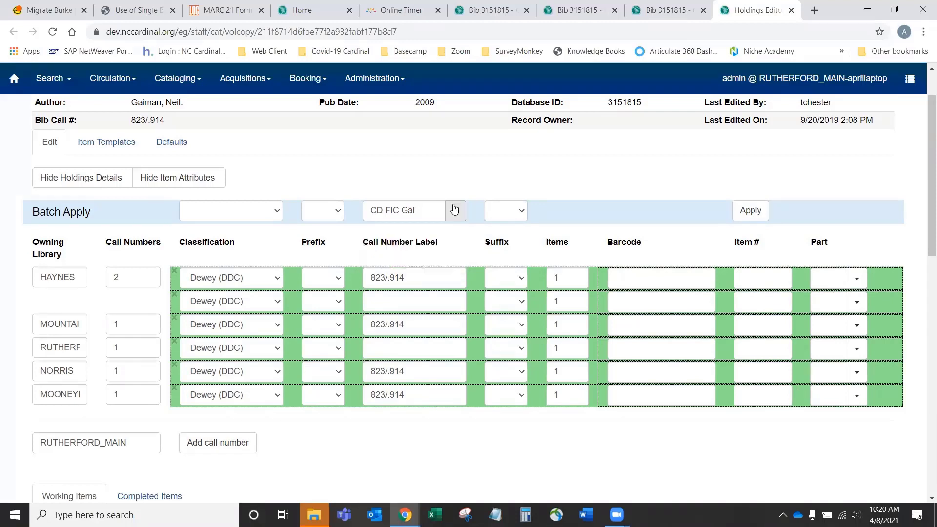
{"action": "left_click", "coordinate": [750, 210]}
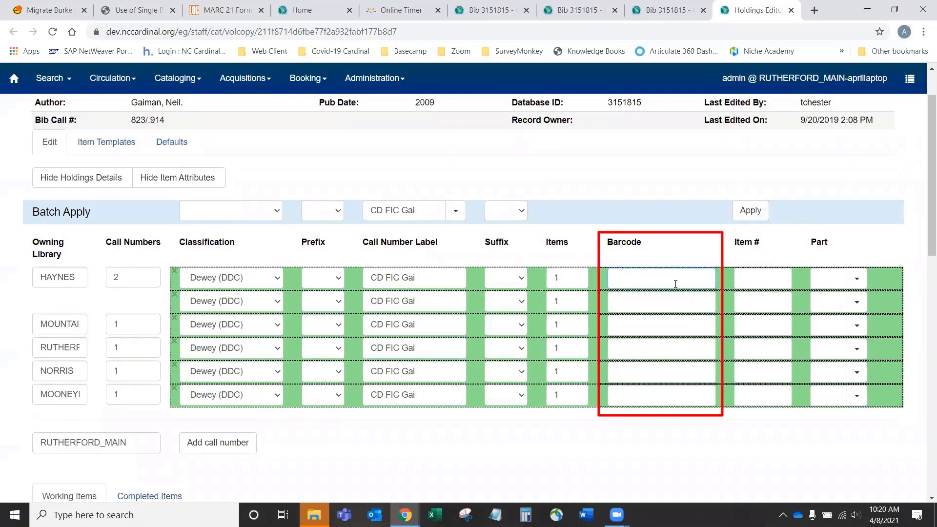
Enter the barcodes test88554433 and test1234455 for the two HAYNES call numbers
{"action": "type", "text": "test88554433"}
{"action": "left_click", "coordinate": [618, 298]}
{"action": "type", "text": "test1234455"}
{"action": "key", "text": "Return"}
Enter barcode test1245566 for MOUNTAINS, test33445566 for RUTHERFORD_MAIN, test334455 for NORRIS and test998877 for MOONEYHAM
{"action": "type", "text": "test12"}
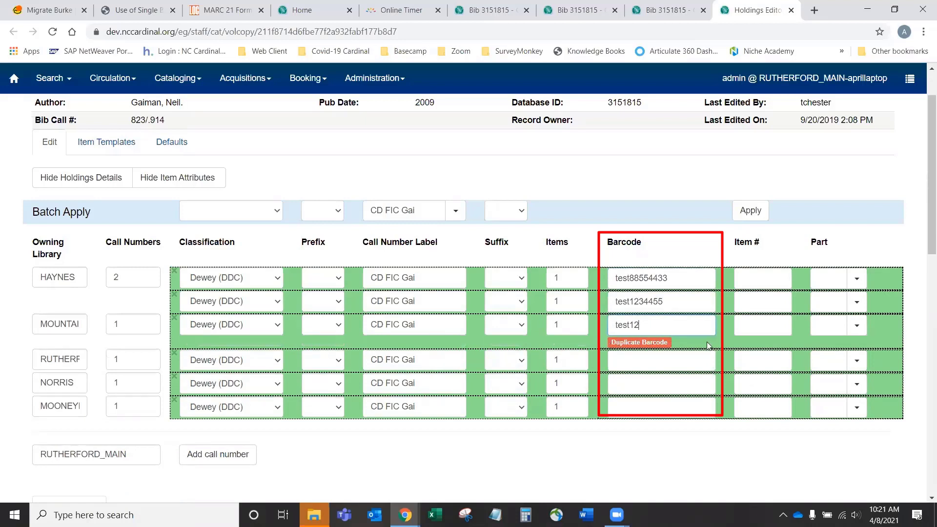
{"action": "type", "text": "4"}
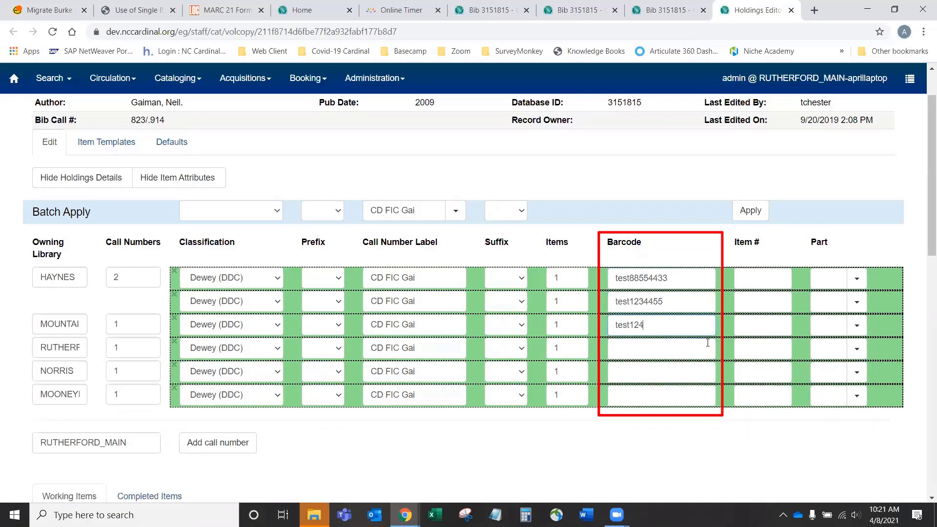
{"action": "type", "text": "5566"}
{"action": "left_click", "coordinate": [695, 347]}
{"action": "type", "text": "test33445566"}
{"action": "left_click", "coordinate": [670, 370]}
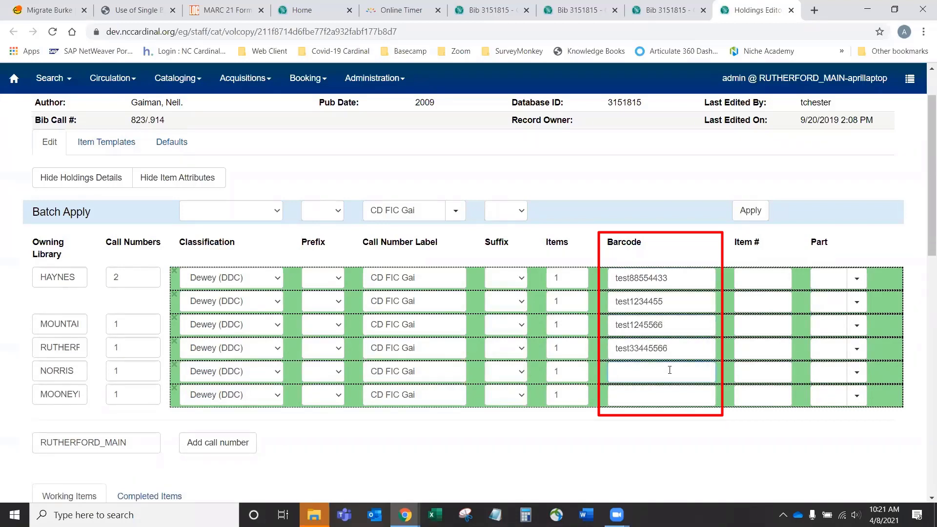
{"action": "type", "text": "test334455"}
{"action": "left_click", "coordinate": [666, 398]}
{"action": "type", "text": "test998877"}
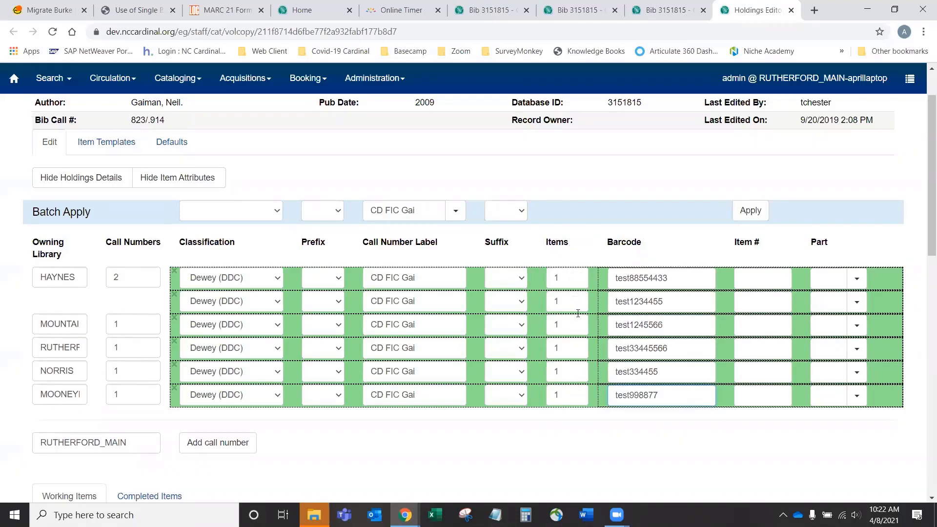
Set the MOONEYHAM item count to 2 and give the second item the barcode test0066554
{"action": "scroll", "coordinate": [578, 403], "scroll_direction": "down", "scroll_amount": 1}
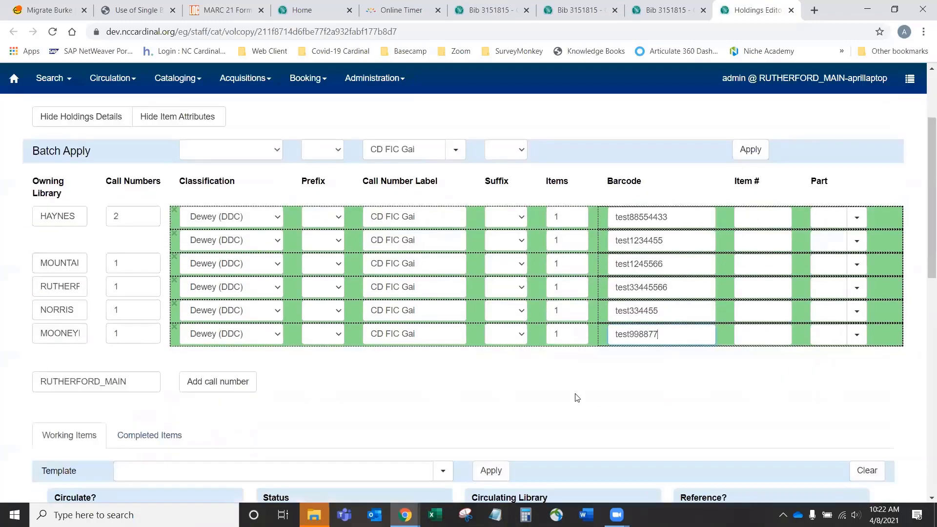
{"action": "left_click", "coordinate": [577, 332]}
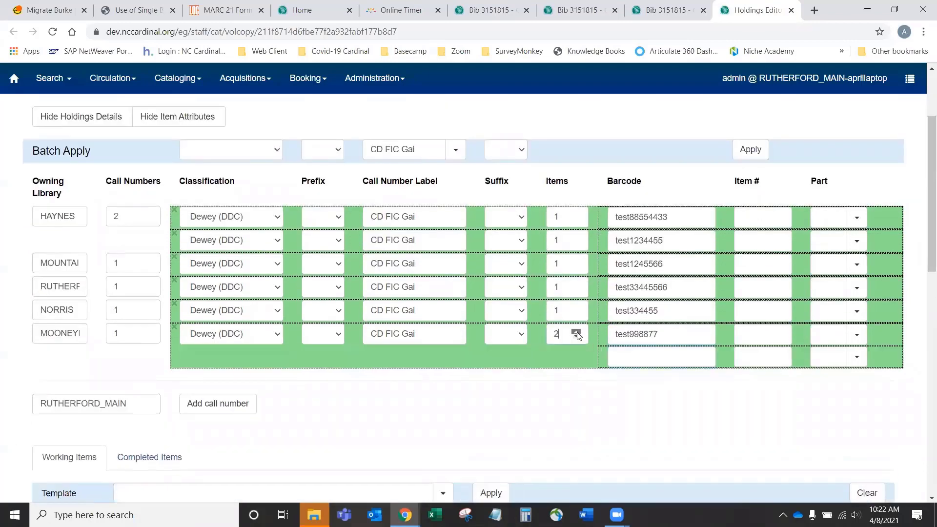
{"action": "left_click", "coordinate": [652, 355]}
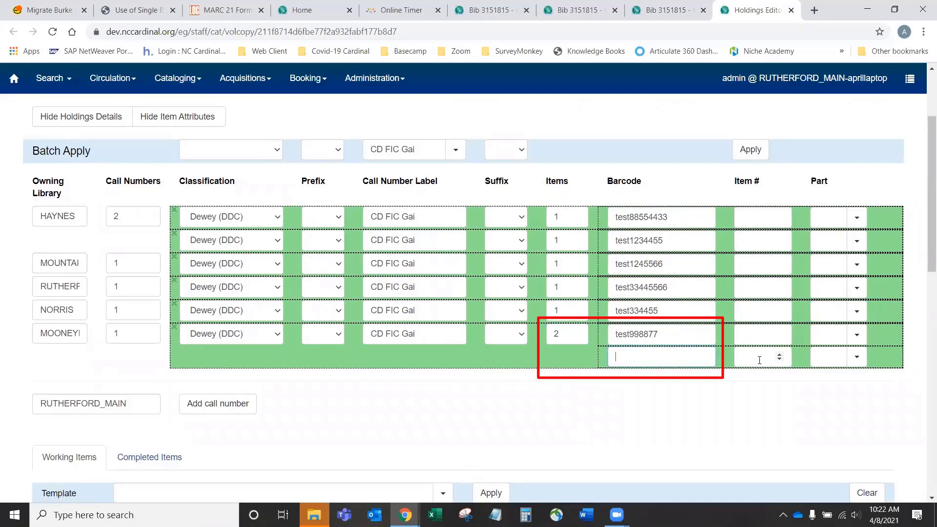
{"action": "type", "text": "test0066554"}
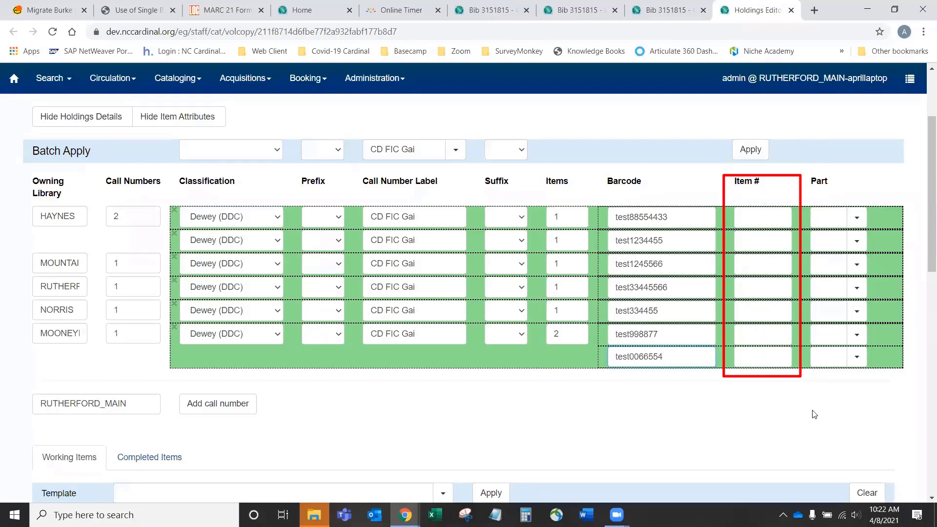
Check which monograph parts can be assigned to the first HAYNES item
{"action": "left_click", "coordinate": [858, 219]}
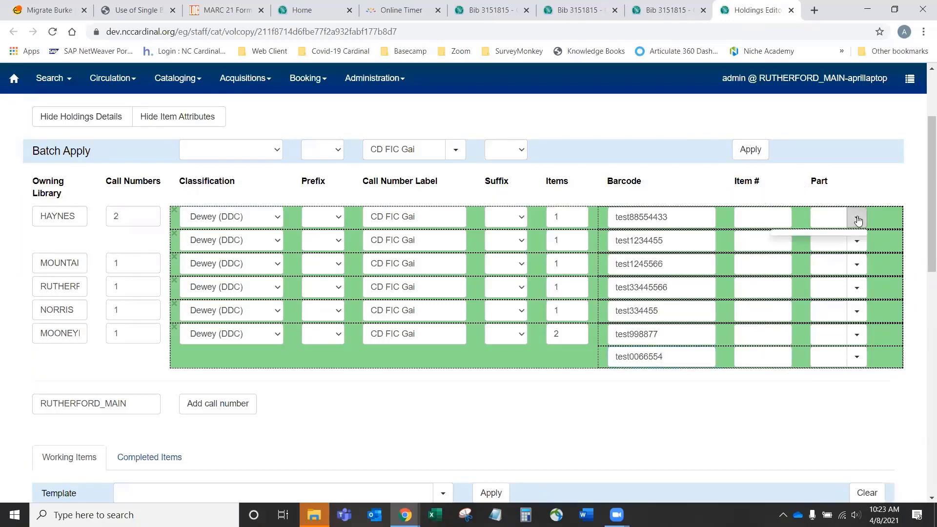
{"action": "left_click", "coordinate": [858, 221]}
{"action": "left_click", "coordinate": [836, 220]}
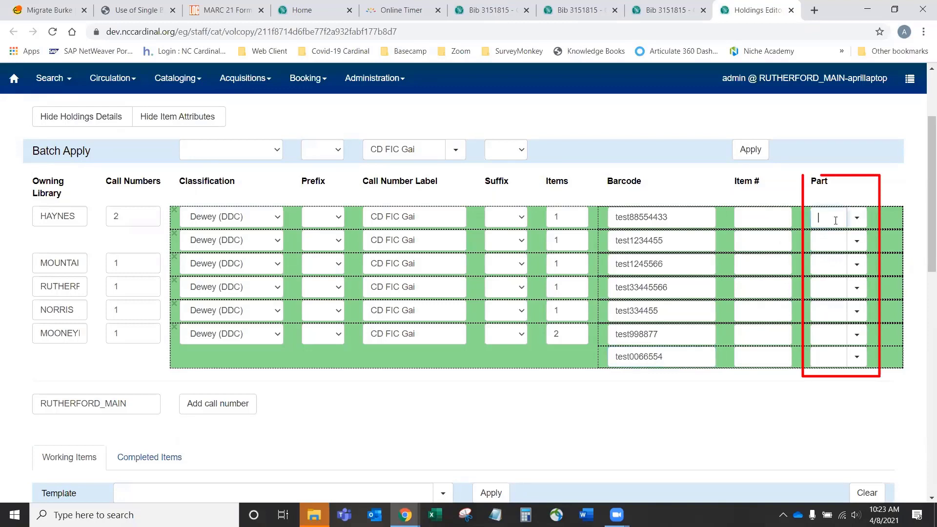
{"action": "left_click", "coordinate": [856, 218]}
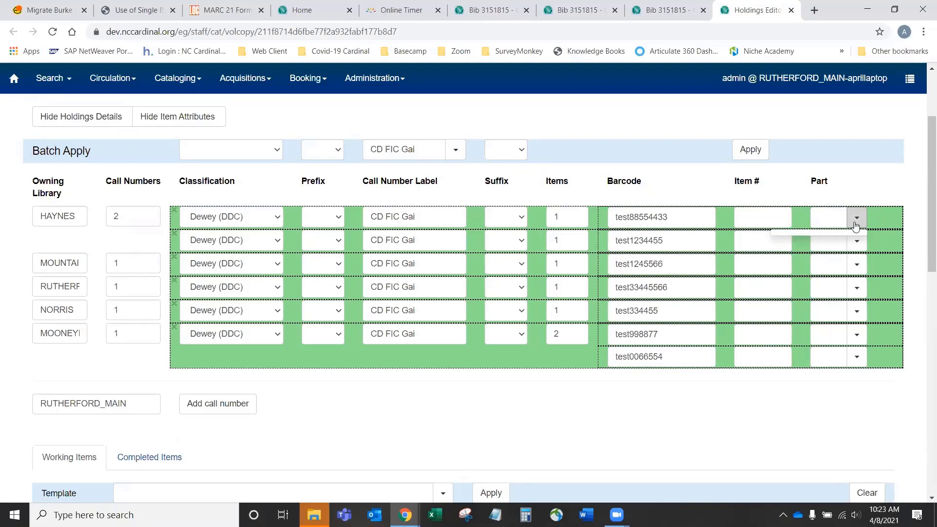
{"action": "left_click", "coordinate": [856, 224]}
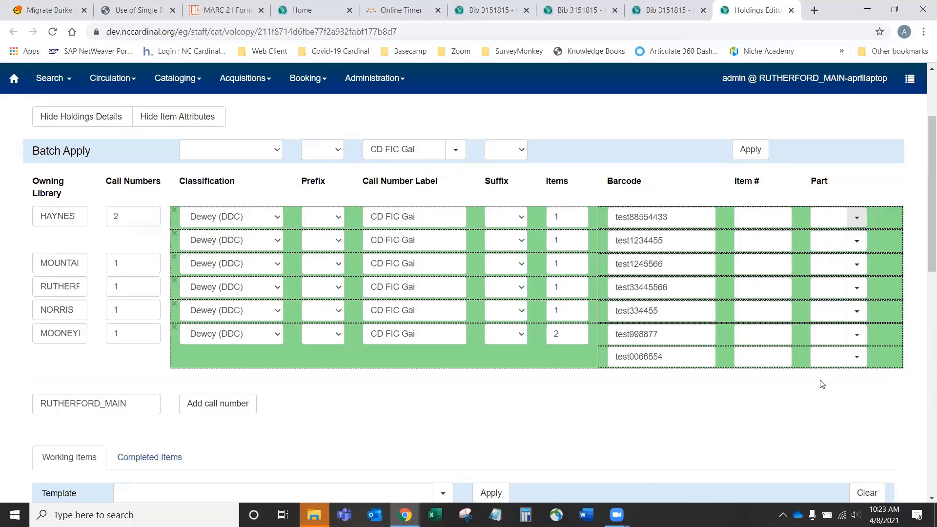
Look over the item attributes, and hide and re-show the holdings details section
{"action": "scroll", "coordinate": [822, 384], "scroll_direction": "down", "scroll_amount": 3}
{"action": "scroll", "coordinate": [813, 279], "scroll_direction": "down", "scroll_amount": 2}
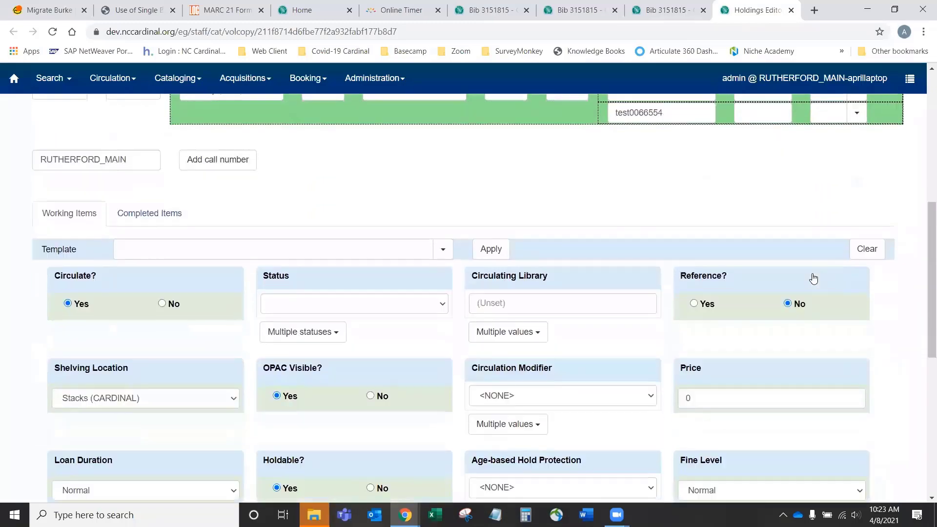
{"action": "scroll", "coordinate": [339, 178], "scroll_direction": "up", "scroll_amount": 1}
{"action": "scroll", "coordinate": [339, 178], "scroll_direction": "up", "scroll_amount": 5}
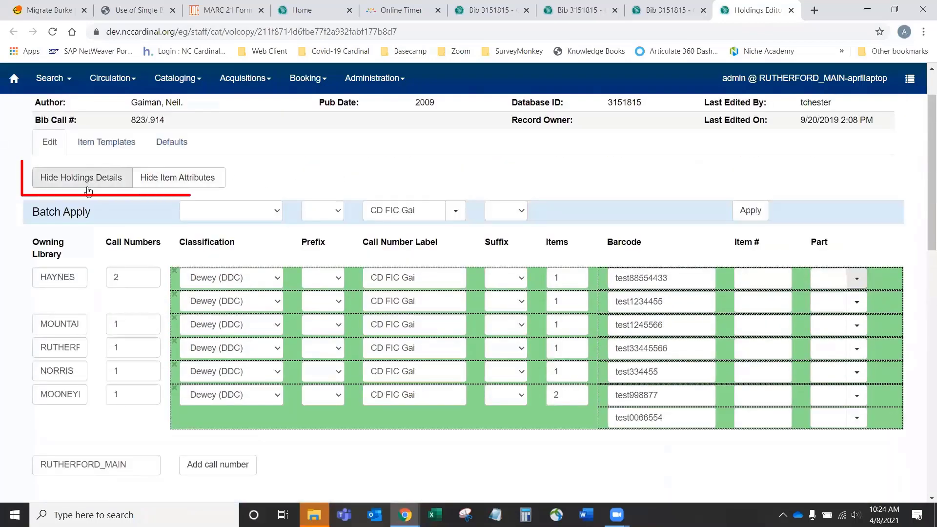
{"action": "left_click", "coordinate": [122, 179]}
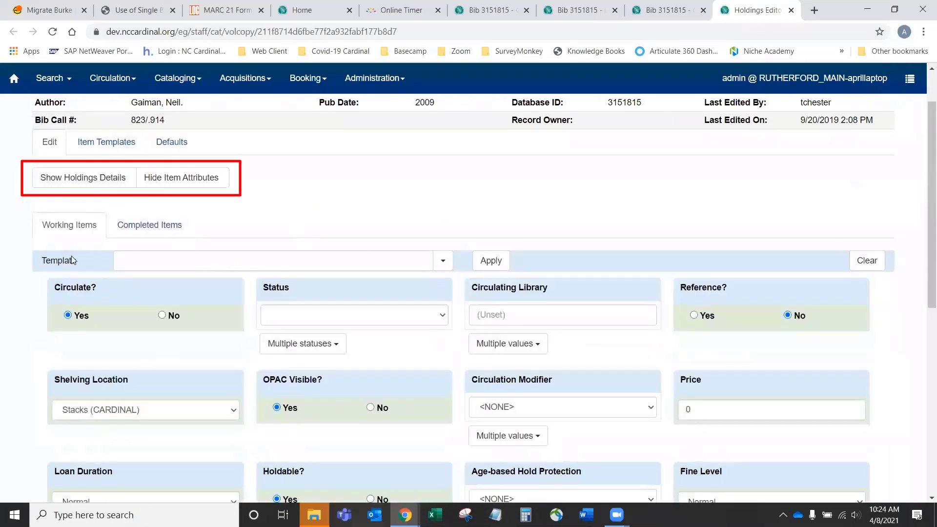
{"action": "left_click", "coordinate": [89, 179]}
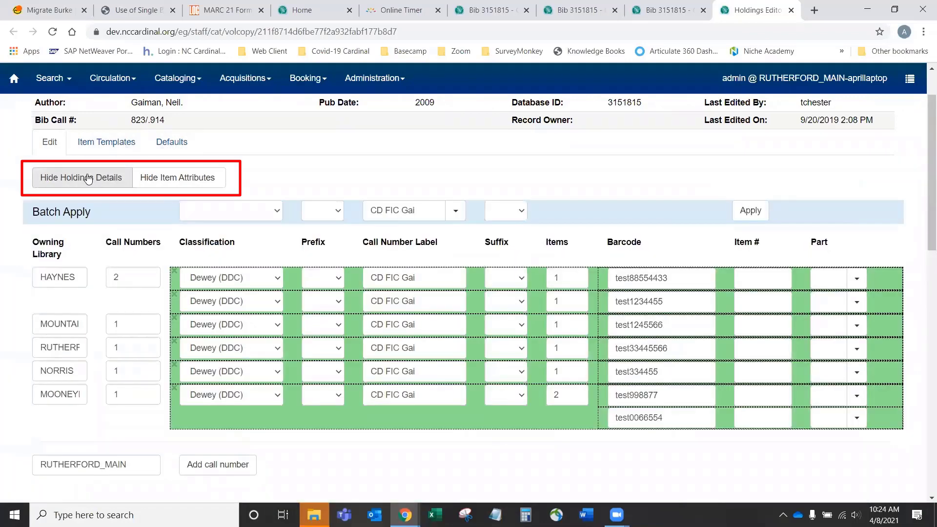
Hide and re-show the item attributes section, and look through its fields
{"action": "left_click", "coordinate": [198, 178]}
{"action": "scroll", "coordinate": [400, 320], "scroll_direction": "down", "scroll_amount": 1}
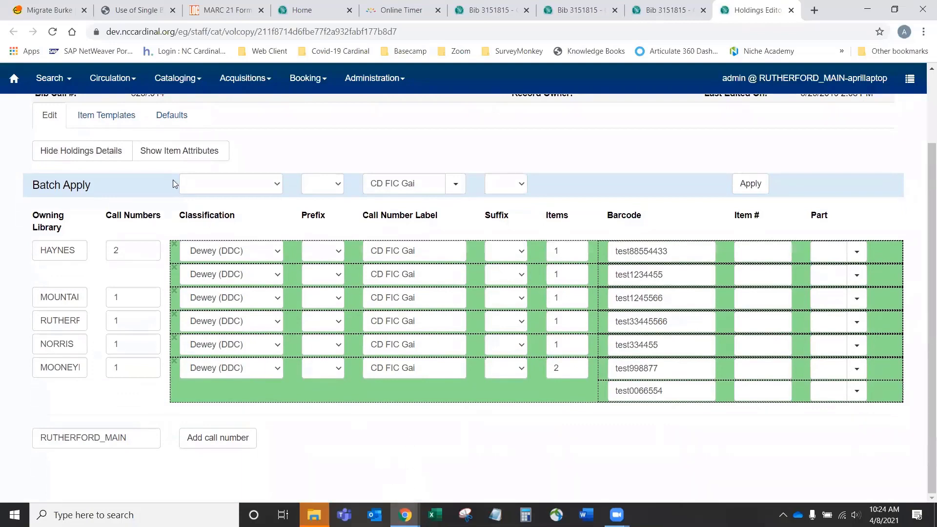
{"action": "left_click", "coordinate": [180, 151]}
{"action": "scroll", "coordinate": [423, 452], "scroll_direction": "down", "scroll_amount": 3}
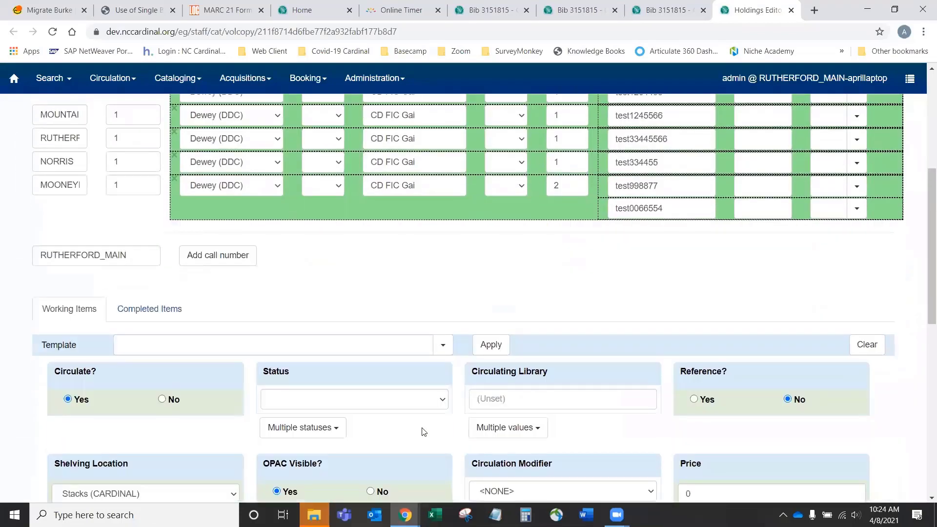
{"action": "scroll", "coordinate": [424, 431], "scroll_direction": "down", "scroll_amount": 3}
{"action": "scroll", "coordinate": [422, 433], "scroll_direction": "up", "scroll_amount": 6}
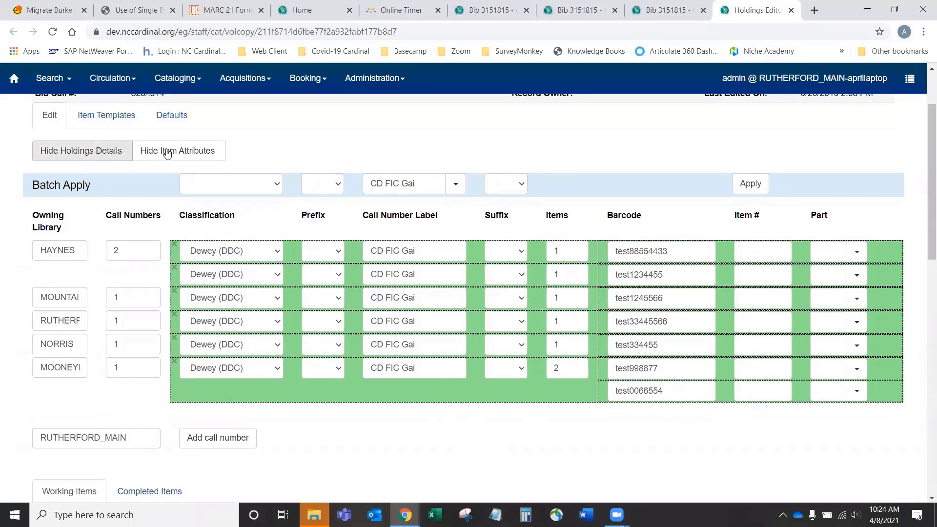
Check the completed items list below the holdings, and return to the working items
{"action": "scroll", "coordinate": [199, 274], "scroll_direction": "down", "scroll_amount": 6}
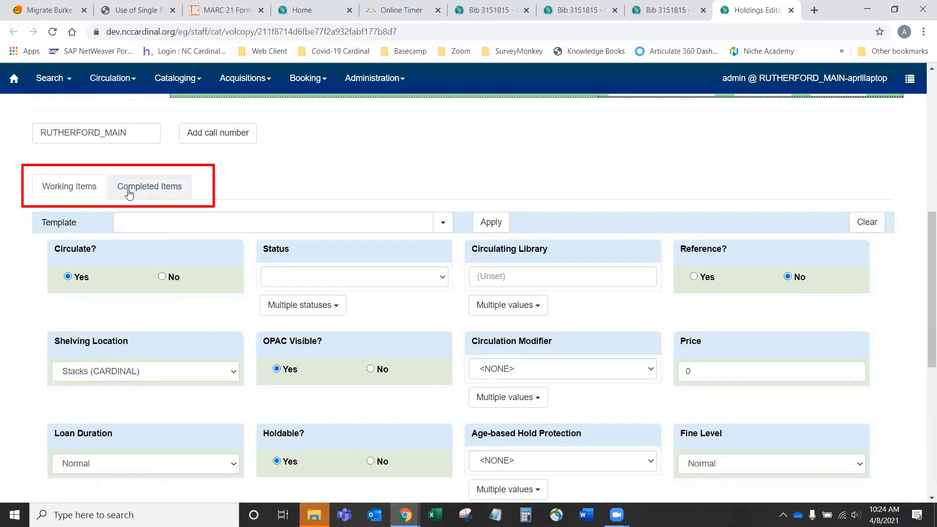
{"action": "left_click", "coordinate": [175, 195]}
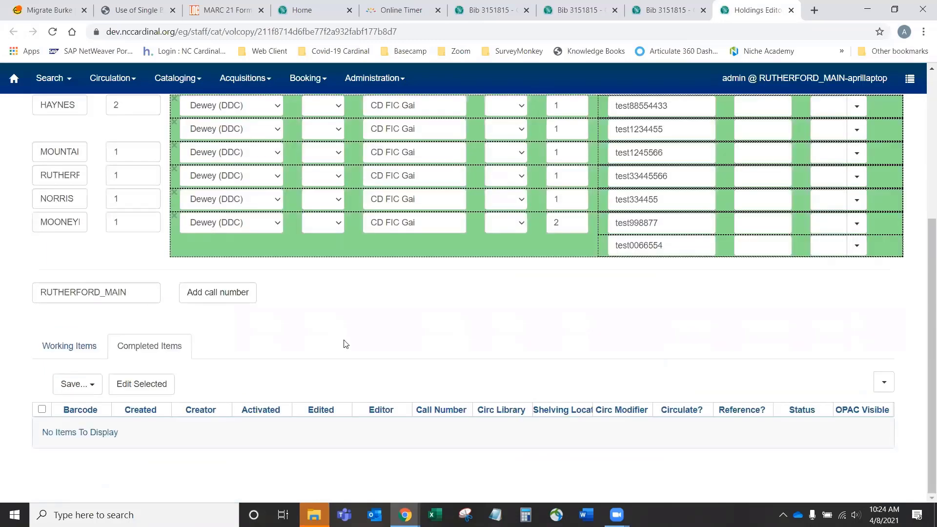
{"action": "left_click", "coordinate": [68, 347]}
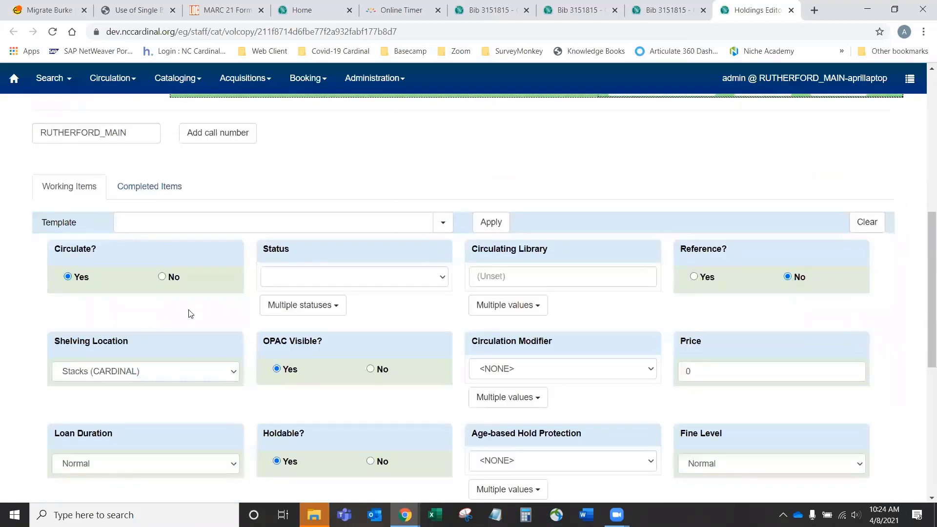
Apply the CD Audio Fiction template to all the working items
{"action": "left_click", "coordinate": [248, 220]}
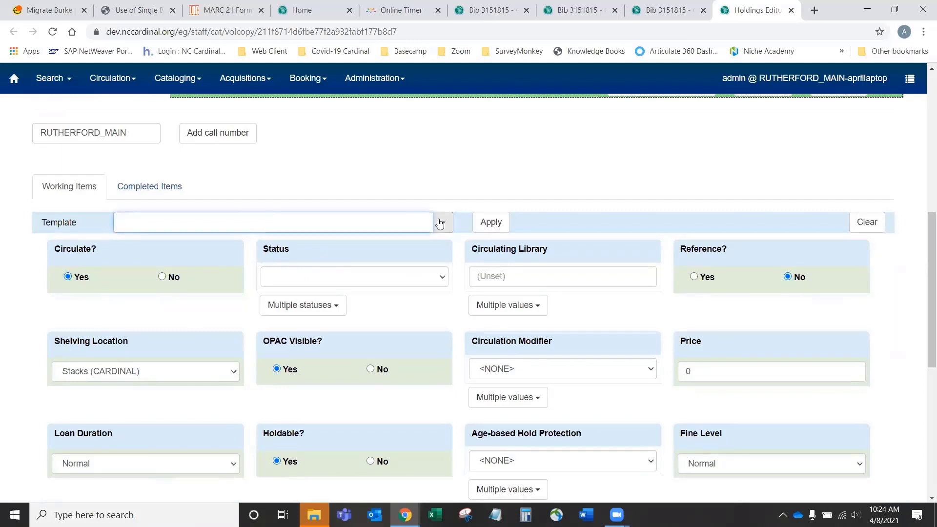
{"action": "type", "text": "c"}
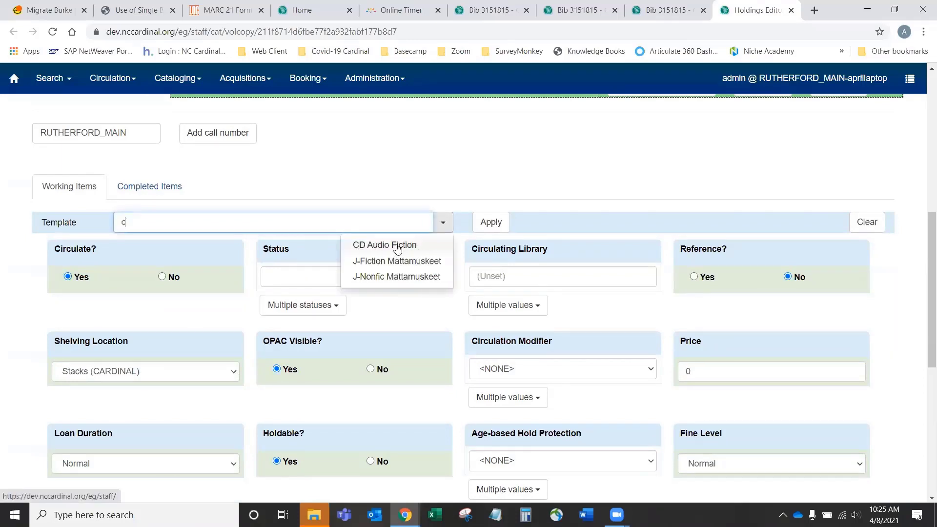
{"action": "left_click", "coordinate": [442, 227]}
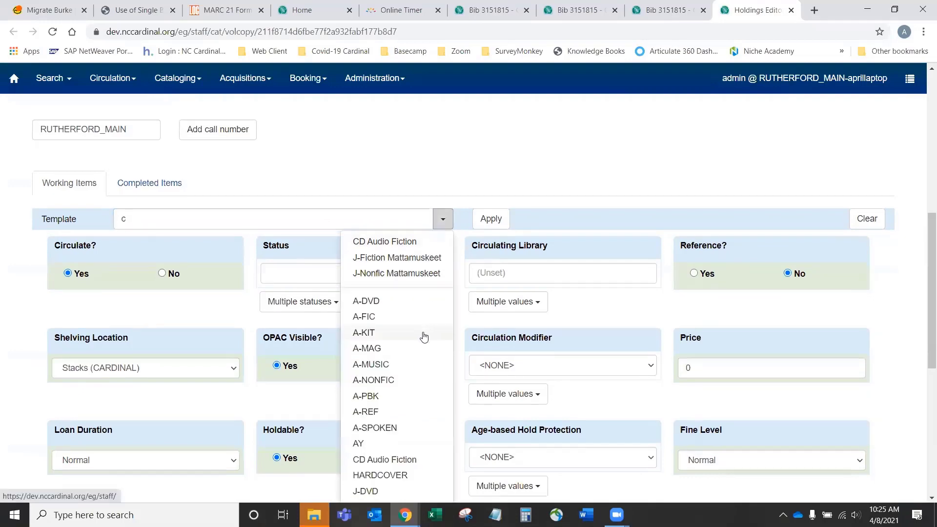
{"action": "scroll", "coordinate": [419, 331], "scroll_direction": "down", "scroll_amount": 3}
{"action": "scroll", "coordinate": [411, 288], "scroll_direction": "down", "scroll_amount": 1}
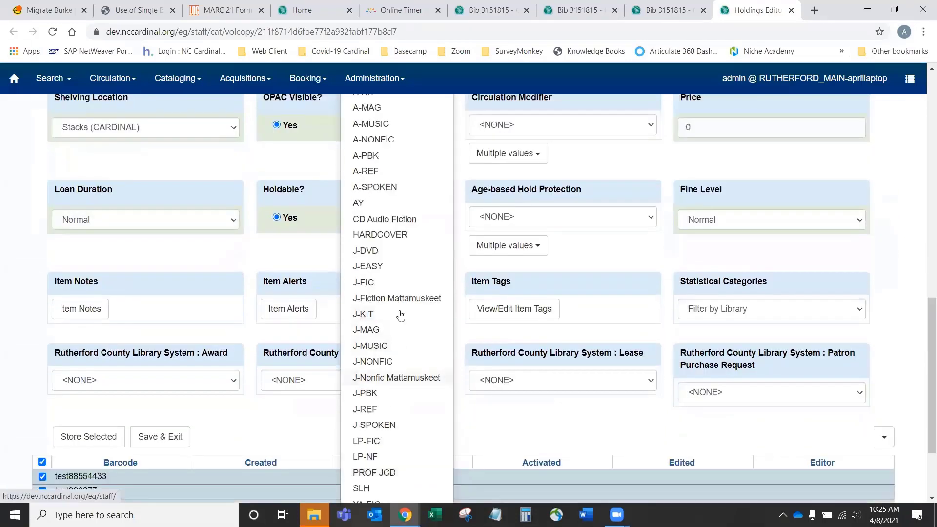
{"action": "left_click", "coordinate": [395, 224]}
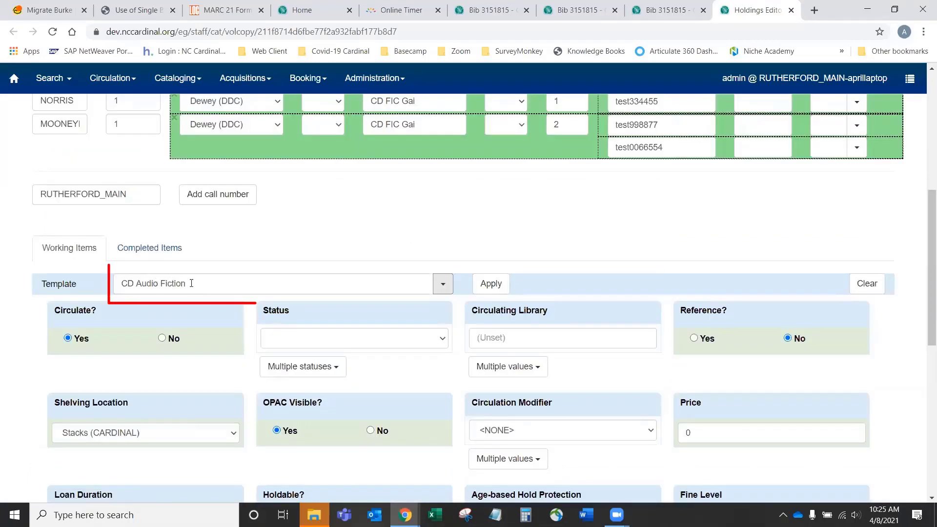
{"action": "left_click", "coordinate": [492, 284]}
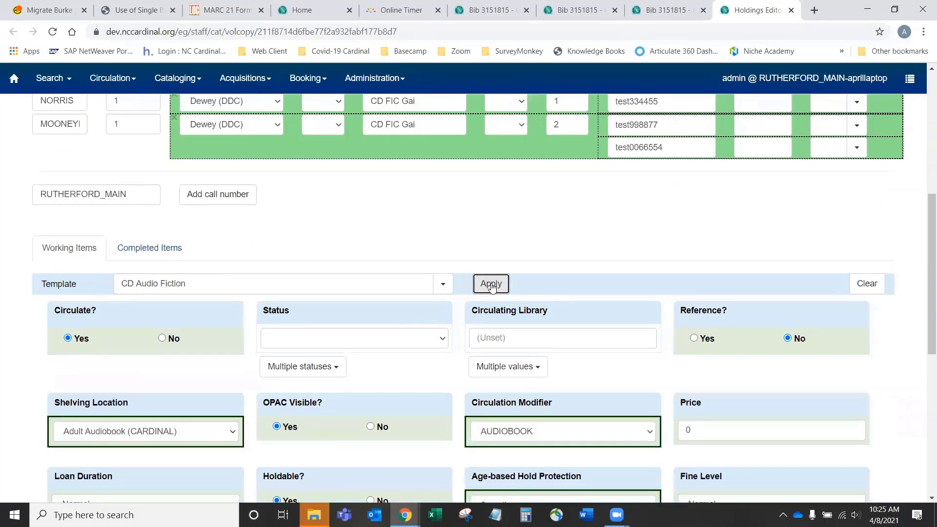
Look over the attributes filled by the template and check which circulating libraries the working items are assigned to
{"action": "scroll", "coordinate": [492, 288], "scroll_direction": "down", "scroll_amount": 1}
{"action": "scroll", "coordinate": [492, 288], "scroll_direction": "down", "scroll_amount": 1}
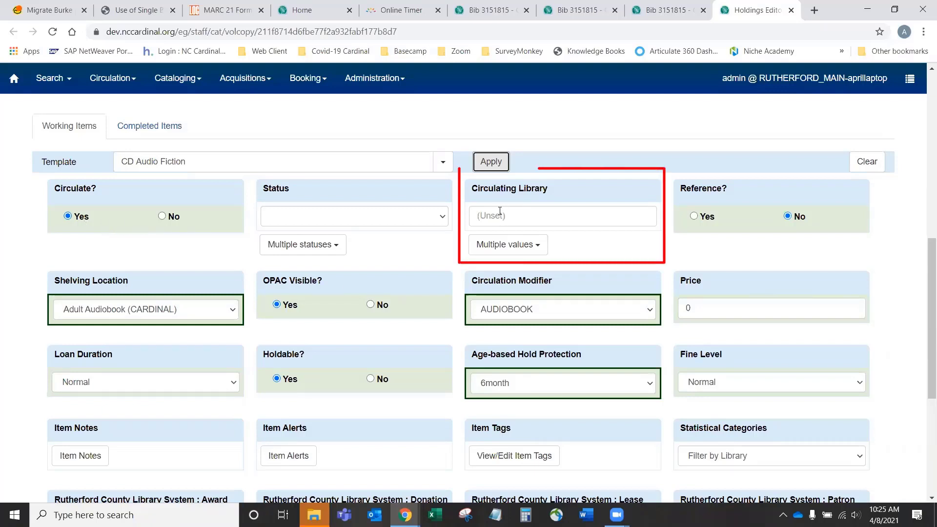
{"action": "left_click", "coordinate": [536, 248]}
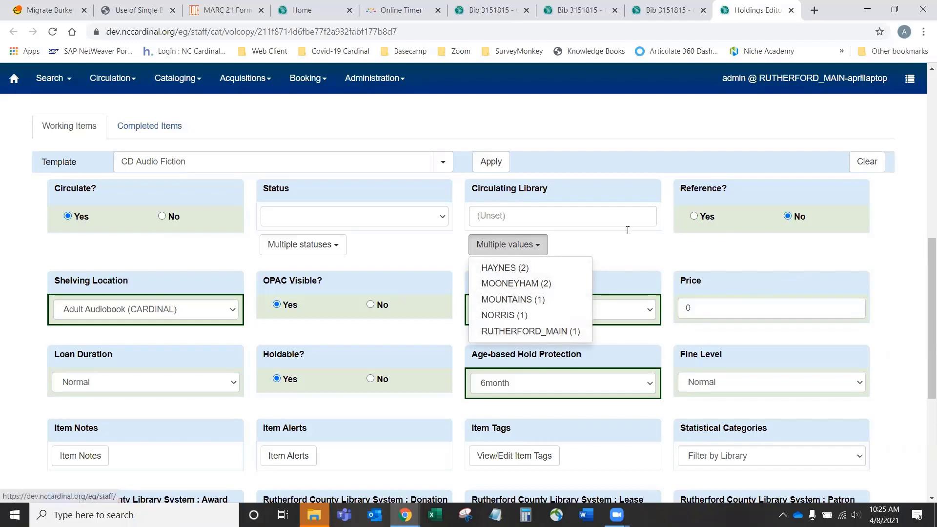
{"action": "left_click", "coordinate": [525, 243]}
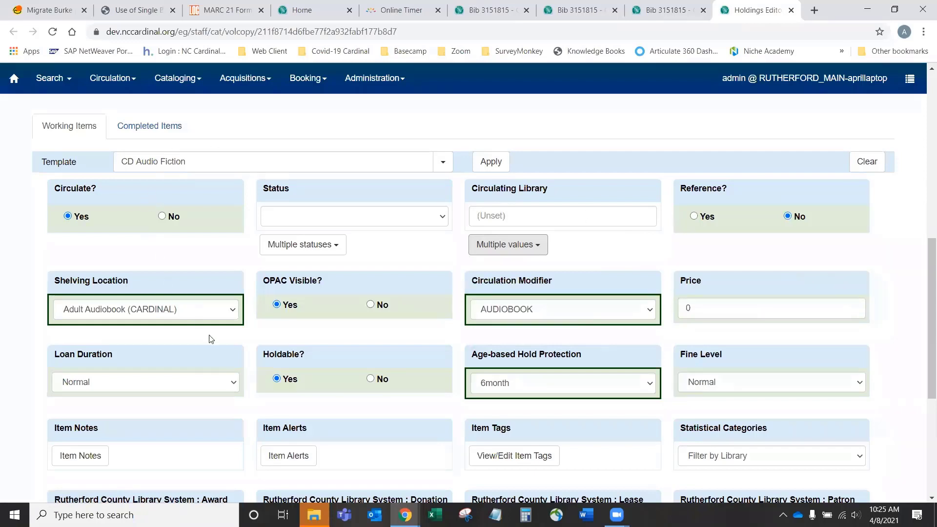
Set the price of the working items to 29.99
{"action": "left_click", "coordinate": [734, 308]}
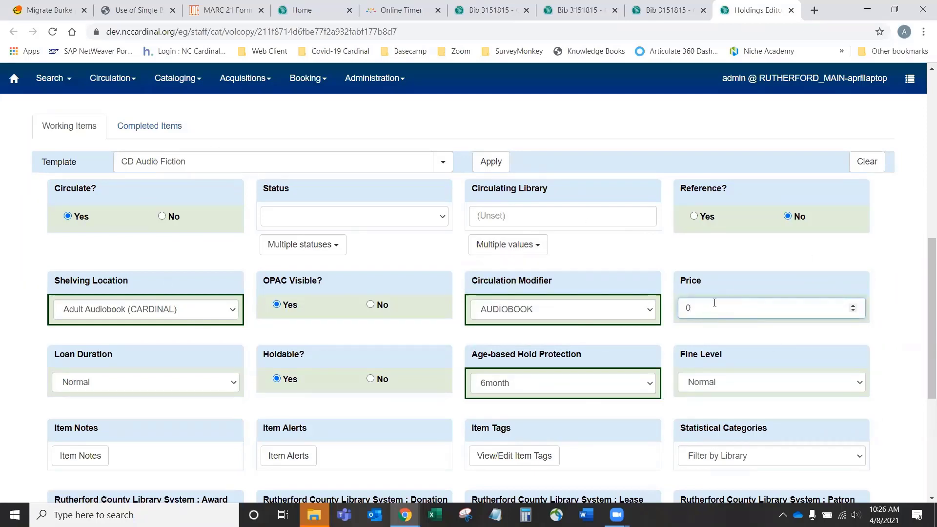
{"action": "key", "text": "BackSpace"}
{"action": "type", "text": "29.99"}
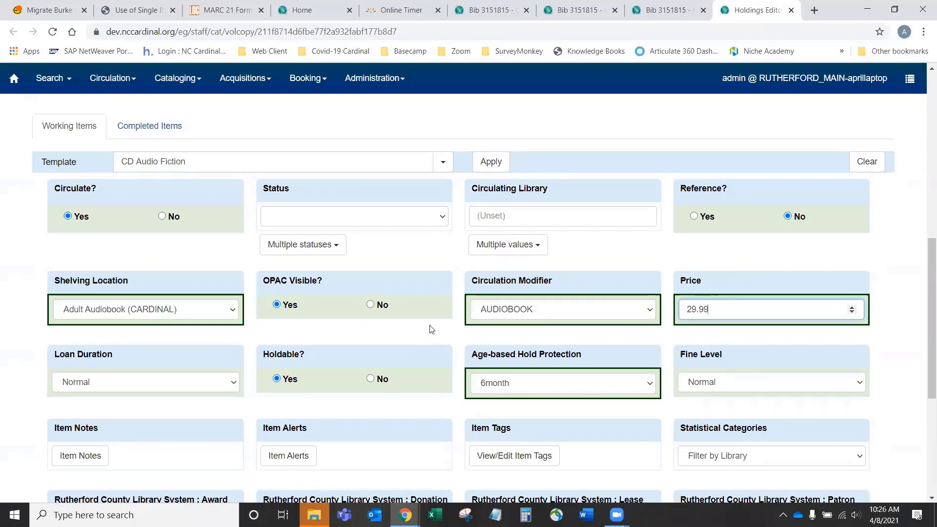
Review the remaining item attributes and statistical categories, and compare the working item barcodes with those in the holdings grid
{"action": "scroll", "coordinate": [433, 338], "scroll_direction": "down", "scroll_amount": 4}
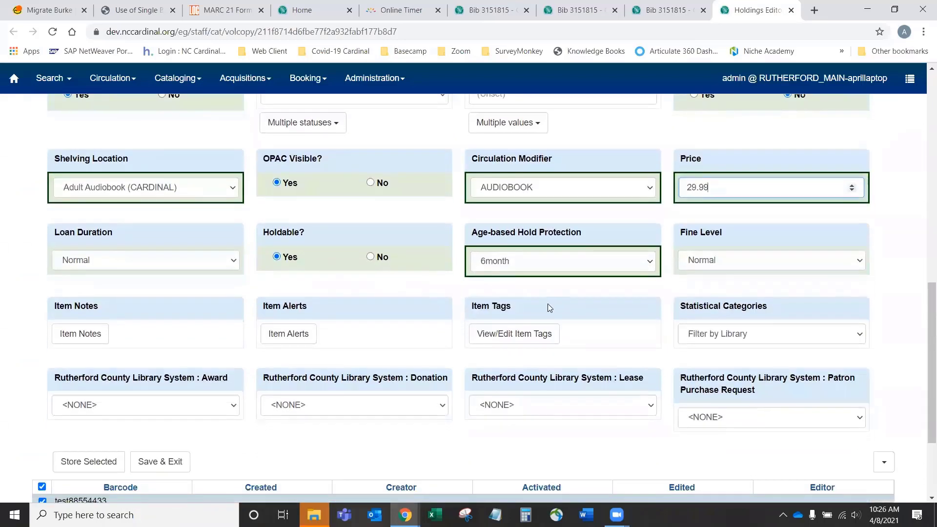
{"action": "scroll", "coordinate": [357, 291], "scroll_direction": "up", "scroll_amount": 1}
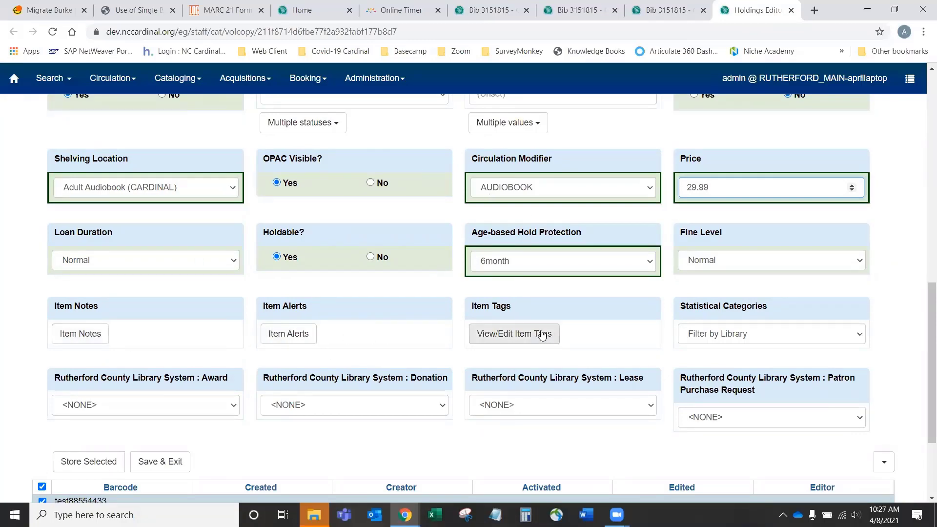
{"action": "scroll", "coordinate": [408, 286], "scroll_direction": "up", "scroll_amount": 3}
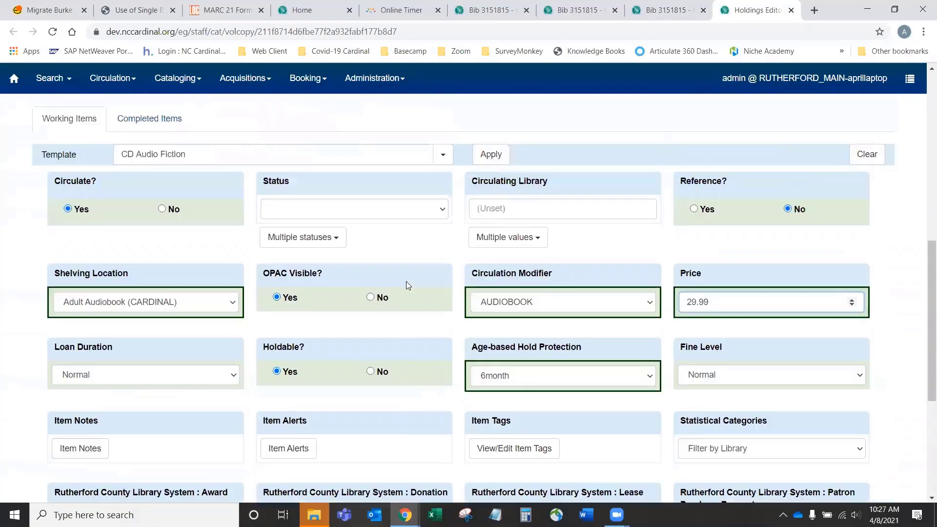
{"action": "scroll", "coordinate": [401, 255], "scroll_direction": "down", "scroll_amount": 3}
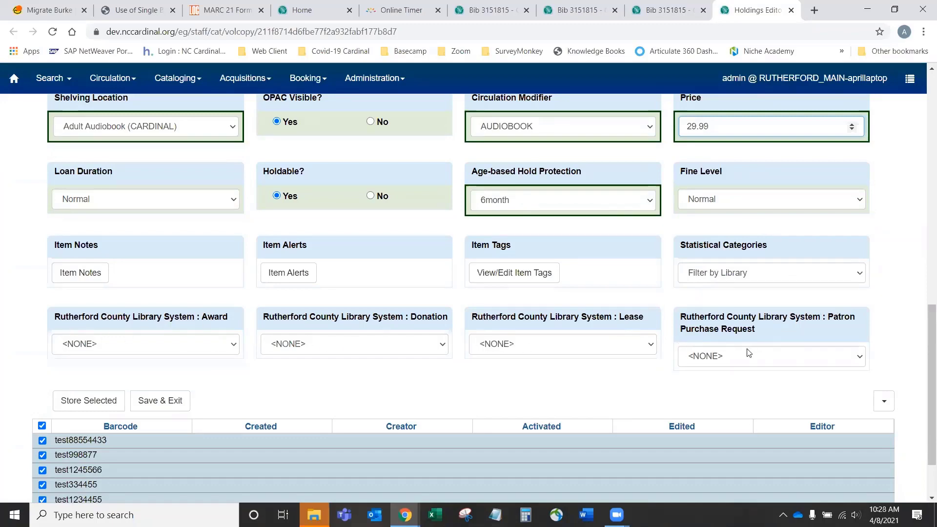
{"action": "scroll", "coordinate": [446, 379], "scroll_direction": "up", "scroll_amount": 4}
{"action": "scroll", "coordinate": [446, 376], "scroll_direction": "up", "scroll_amount": 7}
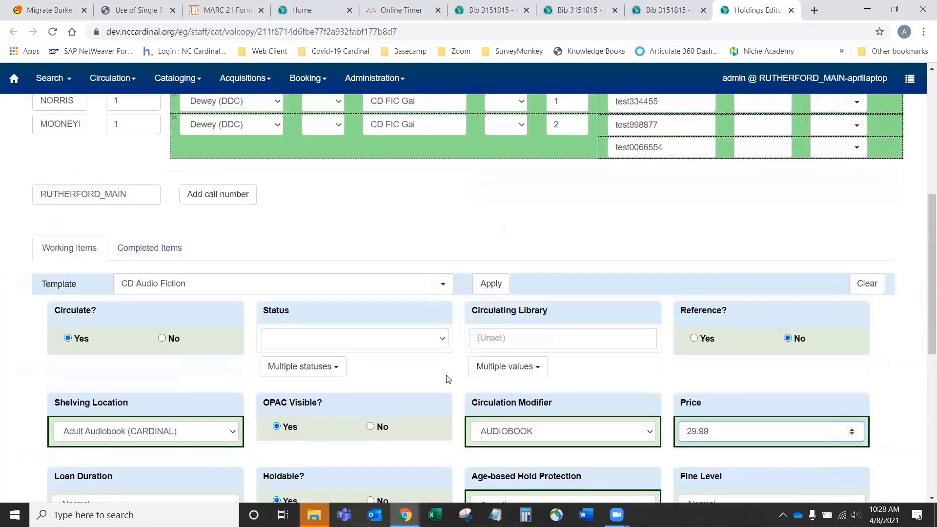
{"action": "scroll", "coordinate": [463, 381], "scroll_direction": "down", "scroll_amount": 4}
{"action": "scroll", "coordinate": [463, 381], "scroll_direction": "down", "scroll_amount": 8}
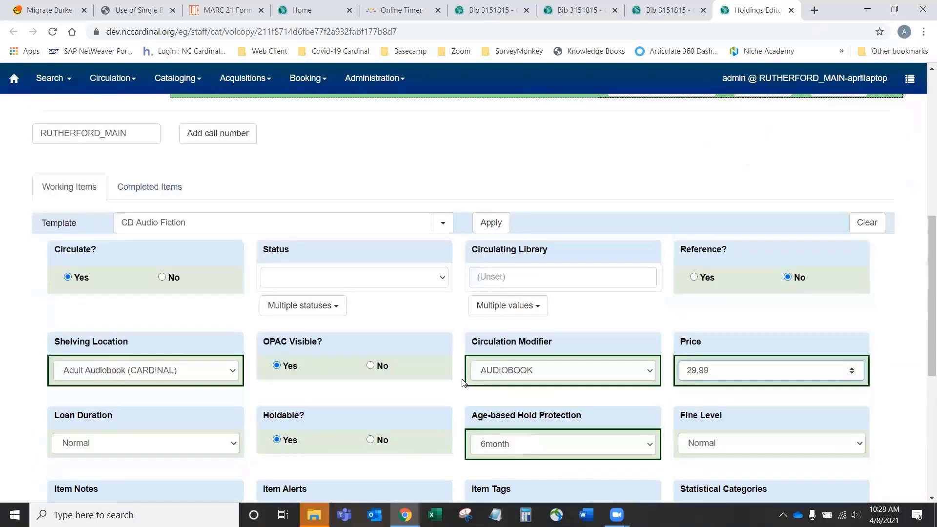
{"action": "scroll", "coordinate": [400, 389], "scroll_direction": "down", "scroll_amount": 2}
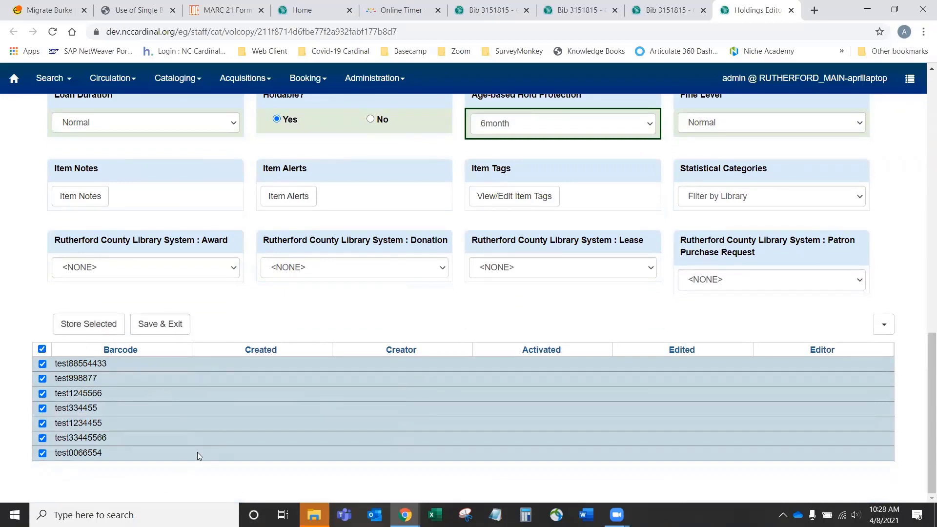
{"action": "scroll", "coordinate": [203, 452], "scroll_direction": "up", "scroll_amount": 4}
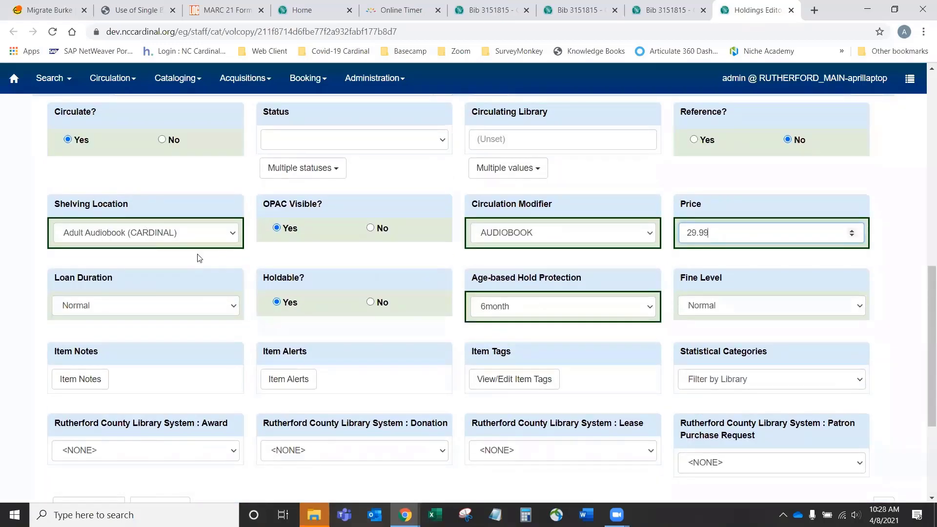
{"action": "scroll", "coordinate": [200, 259], "scroll_direction": "up", "scroll_amount": 9}
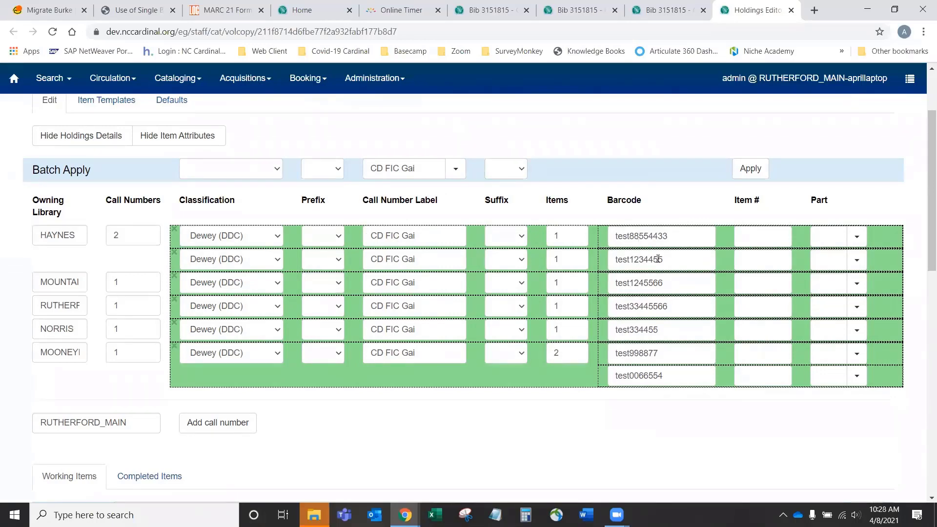
Deselect item test1234455 in the working items list and store the other selected items
{"action": "scroll", "coordinate": [500, 359], "scroll_direction": "down", "scroll_amount": 15}
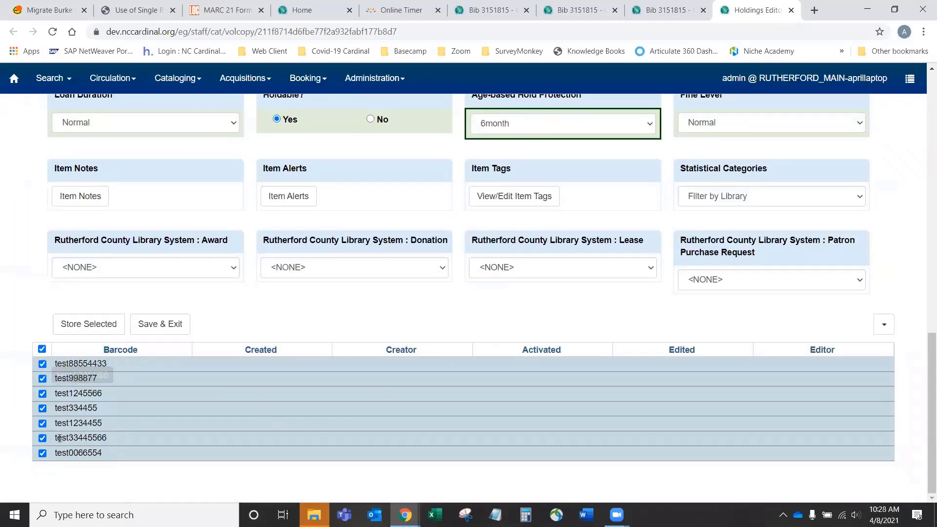
{"action": "left_click", "coordinate": [42, 423]}
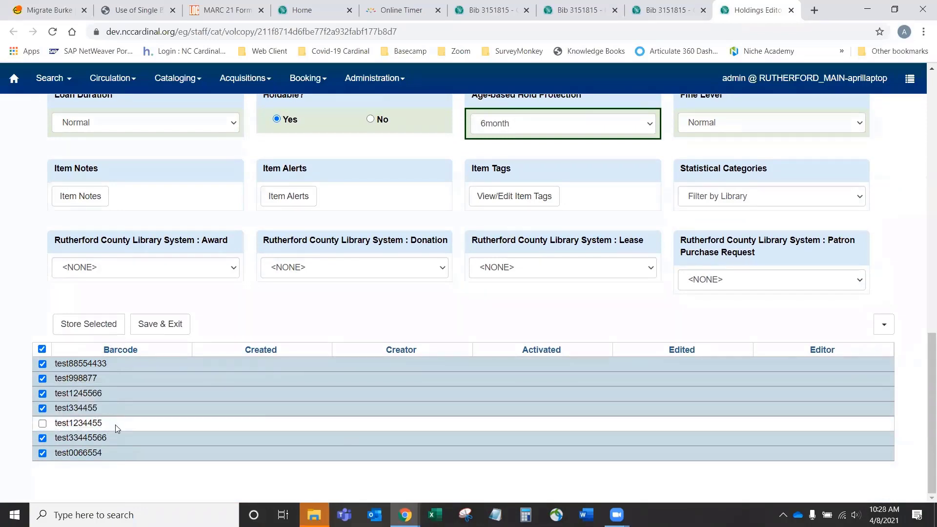
{"action": "scroll", "coordinate": [115, 425], "scroll_direction": "up", "scroll_amount": 2}
{"action": "scroll", "coordinate": [206, 390], "scroll_direction": "down", "scroll_amount": 2}
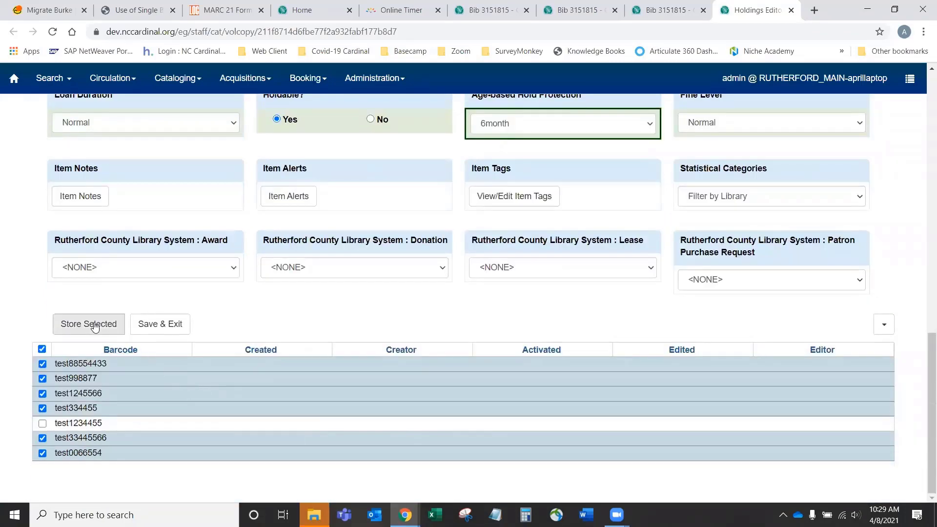
{"action": "left_click", "coordinate": [162, 324]}
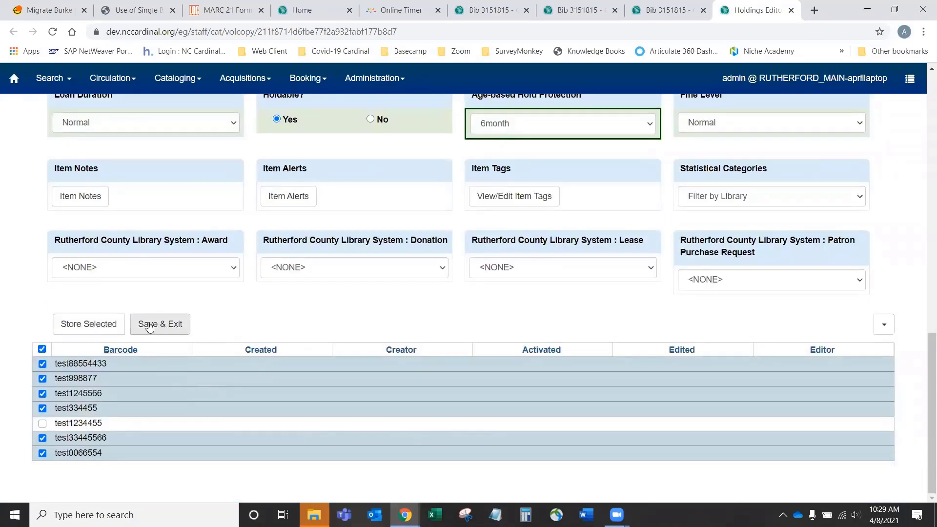
{"action": "left_click", "coordinate": [92, 325]}
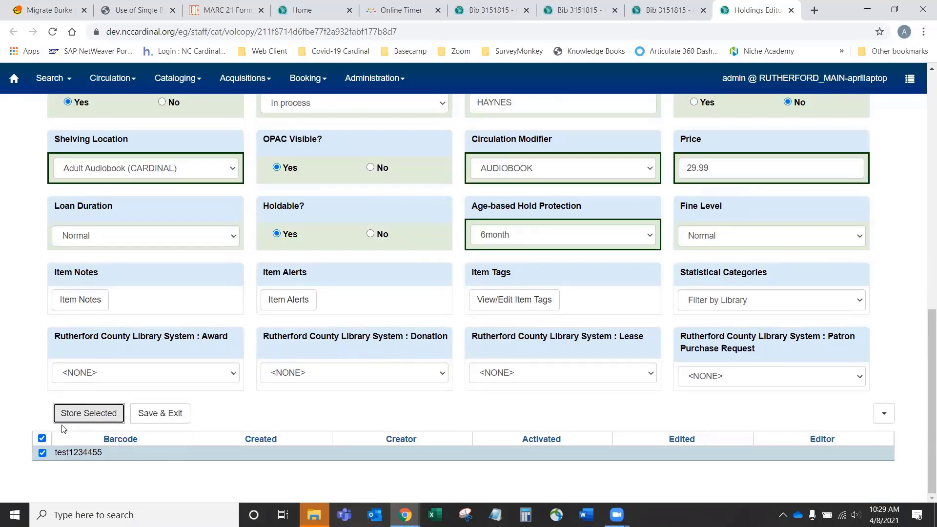
Review the stored items among the completed items, and go back to the remaining working item
{"action": "scroll", "coordinate": [138, 292], "scroll_direction": "up", "scroll_amount": 5}
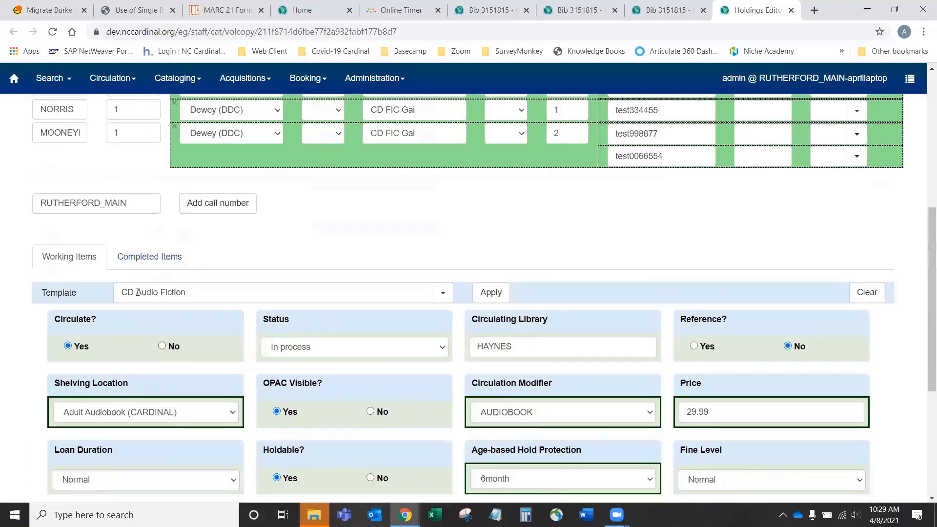
{"action": "left_click", "coordinate": [163, 260]}
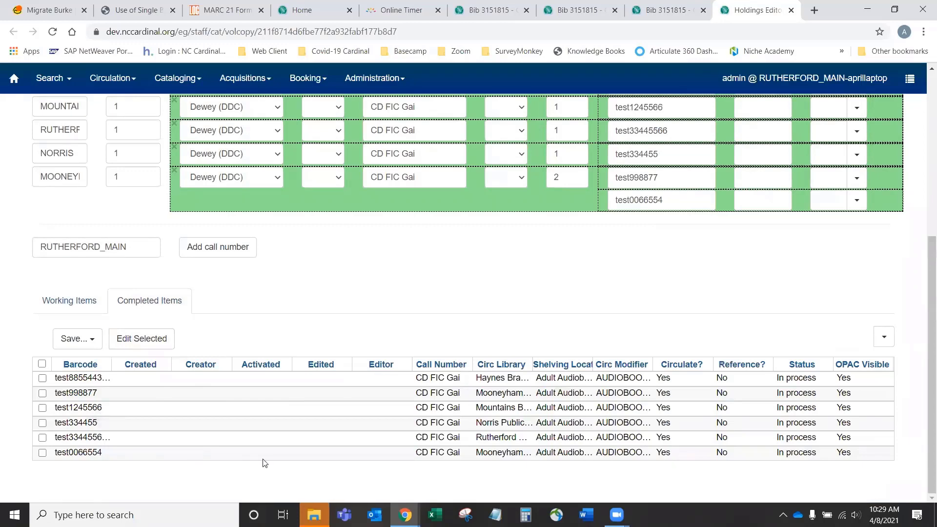
{"action": "scroll", "coordinate": [264, 462], "scroll_direction": "up", "scroll_amount": 1}
{"action": "left_click", "coordinate": [68, 359]}
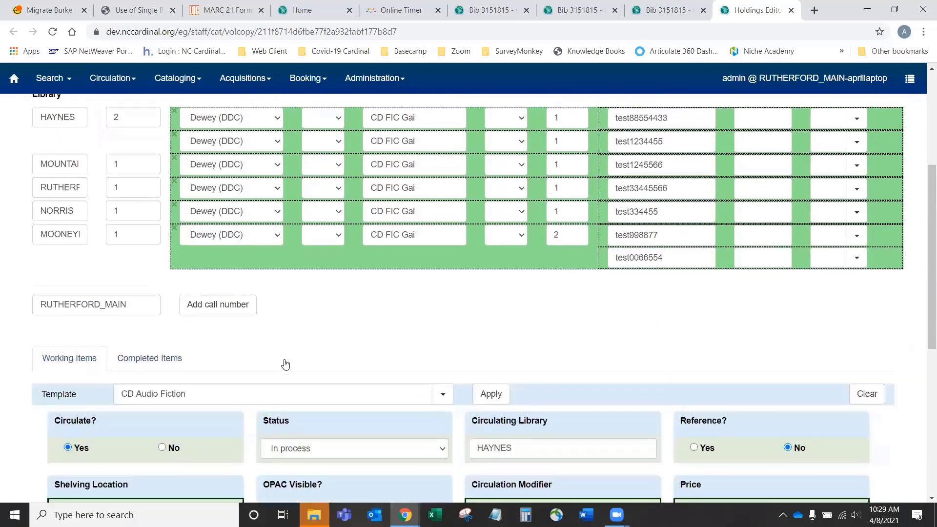
Set the shelving location of the remaining working item test1234455 to Young Adult Audiobook (CARDINAL)
{"action": "scroll", "coordinate": [285, 362], "scroll_direction": "down", "scroll_amount": 5}
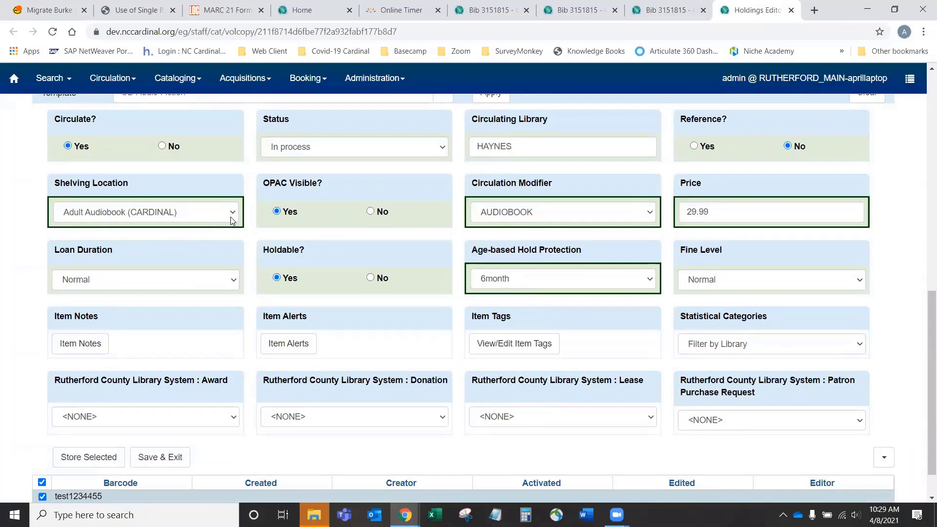
{"action": "left_click", "coordinate": [232, 220]}
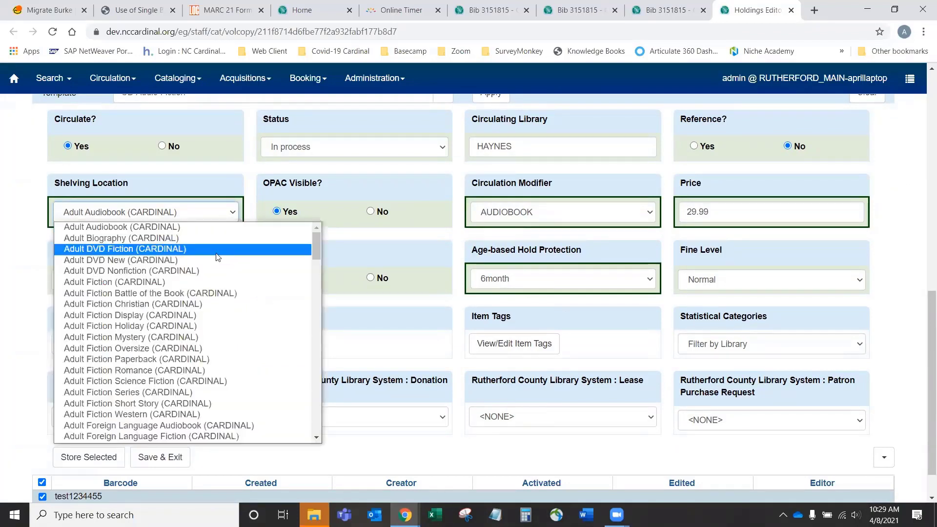
{"action": "scroll", "coordinate": [237, 344], "scroll_direction": "down", "scroll_amount": 20}
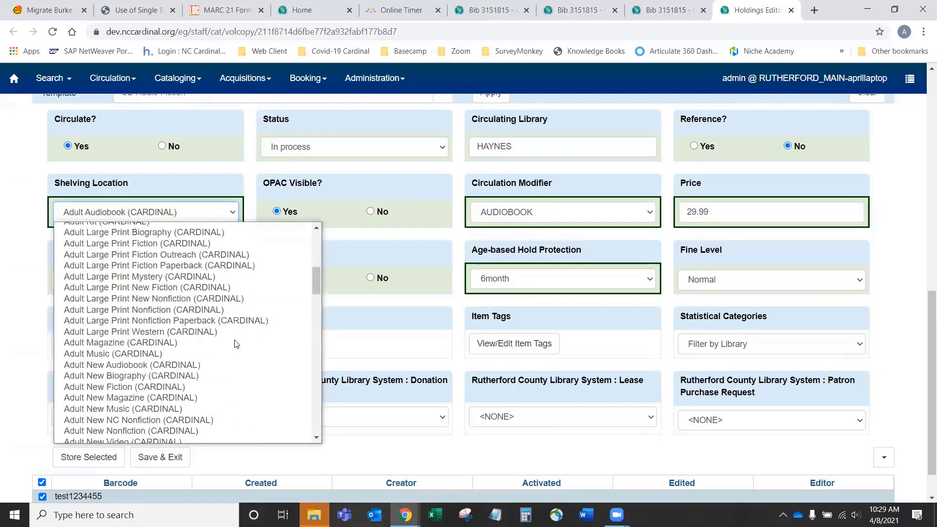
{"action": "scroll", "coordinate": [236, 344], "scroll_direction": "down", "scroll_amount": 2}
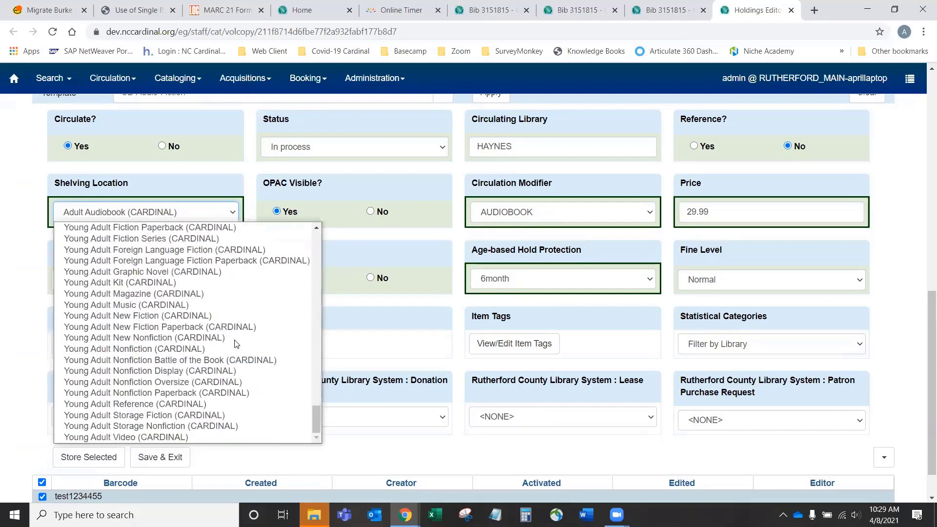
{"action": "scroll", "coordinate": [236, 344], "scroll_direction": "up", "scroll_amount": 4}
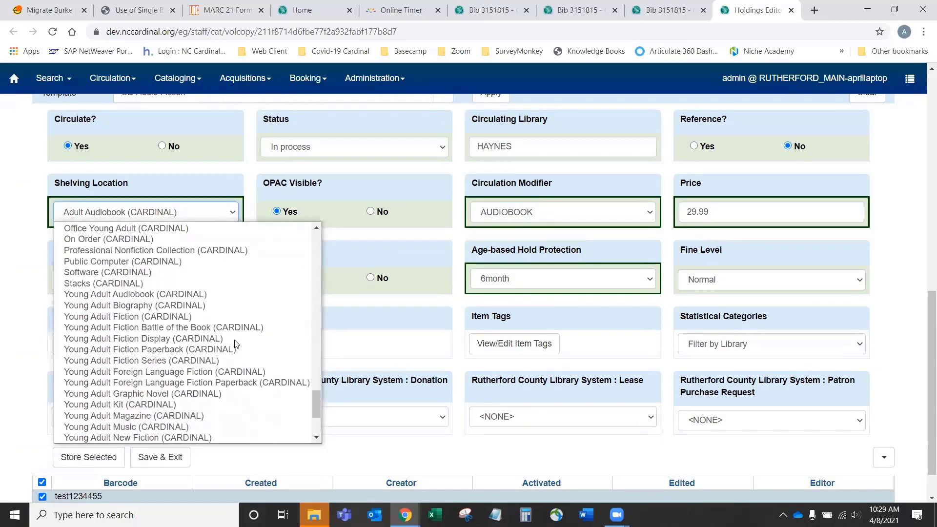
{"action": "scroll", "coordinate": [236, 344], "scroll_direction": "down", "scroll_amount": 4}
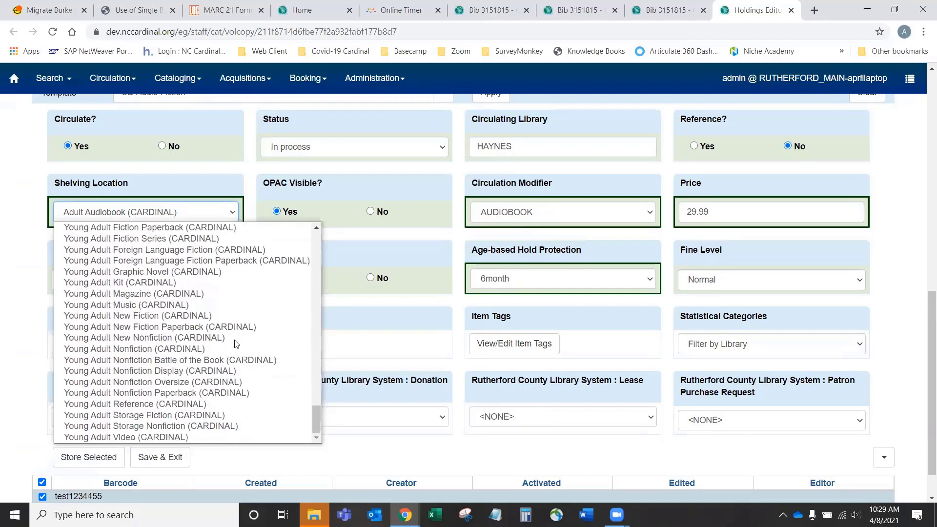
{"action": "scroll", "coordinate": [236, 344], "scroll_direction": "up", "scroll_amount": 8}
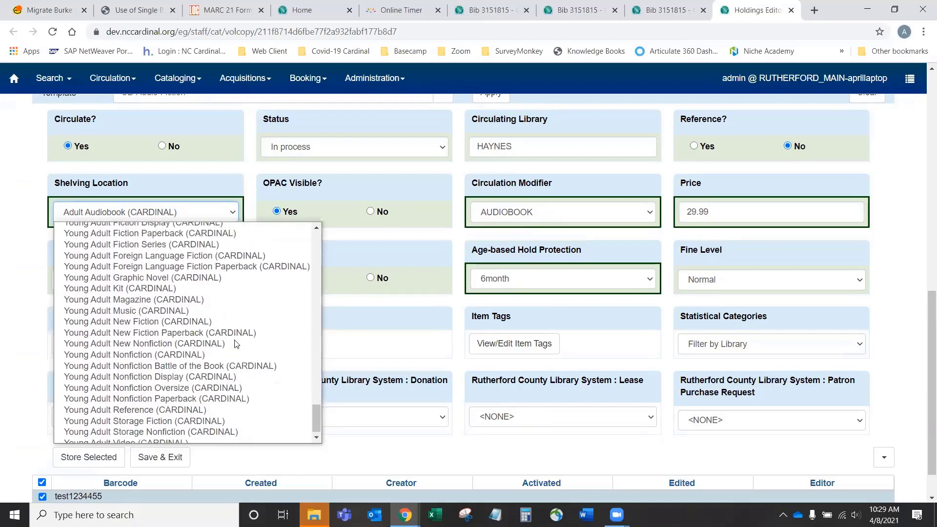
{"action": "scroll", "coordinate": [236, 344], "scroll_direction": "down", "scroll_amount": 4}
{"action": "left_click", "coordinate": [173, 294]}
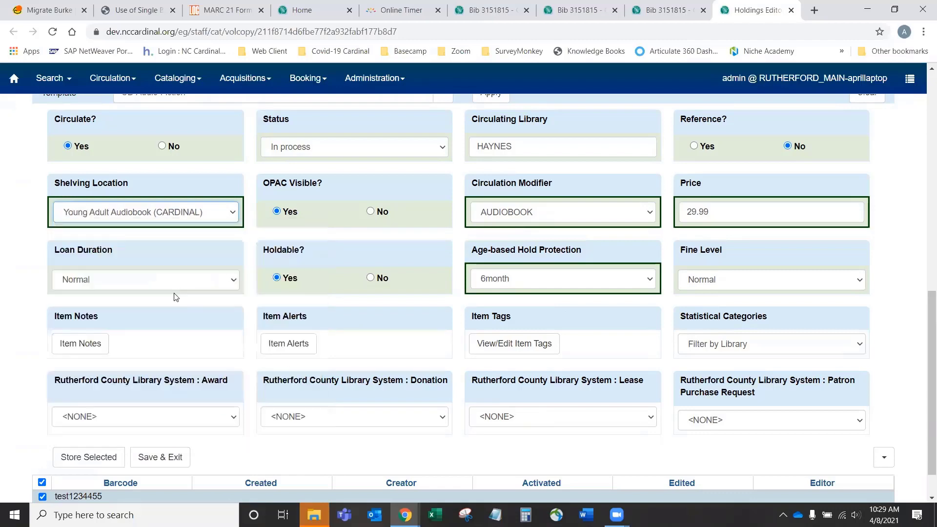
Store the selected item test1234455 and check its circulating library and shelving location among the completed items
{"action": "scroll", "coordinate": [195, 375], "scroll_direction": "down", "scroll_amount": 1}
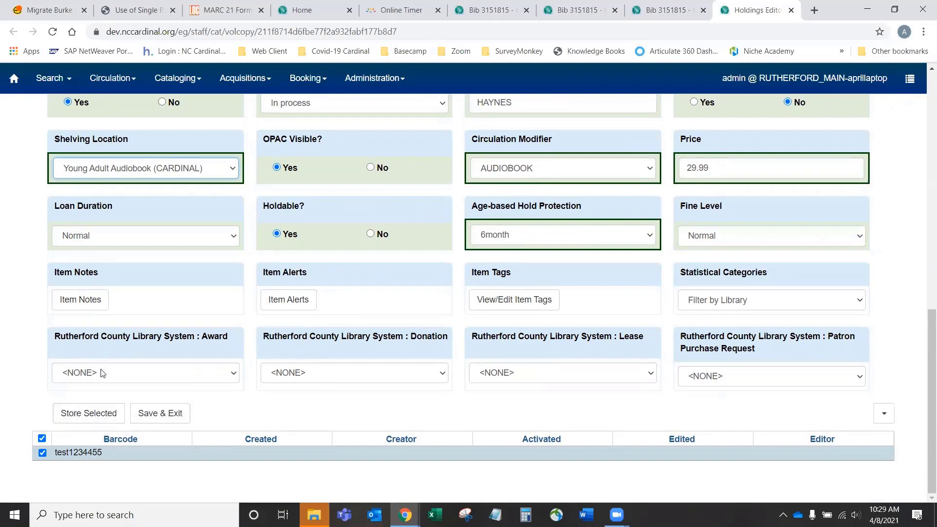
{"action": "left_click", "coordinate": [102, 415]}
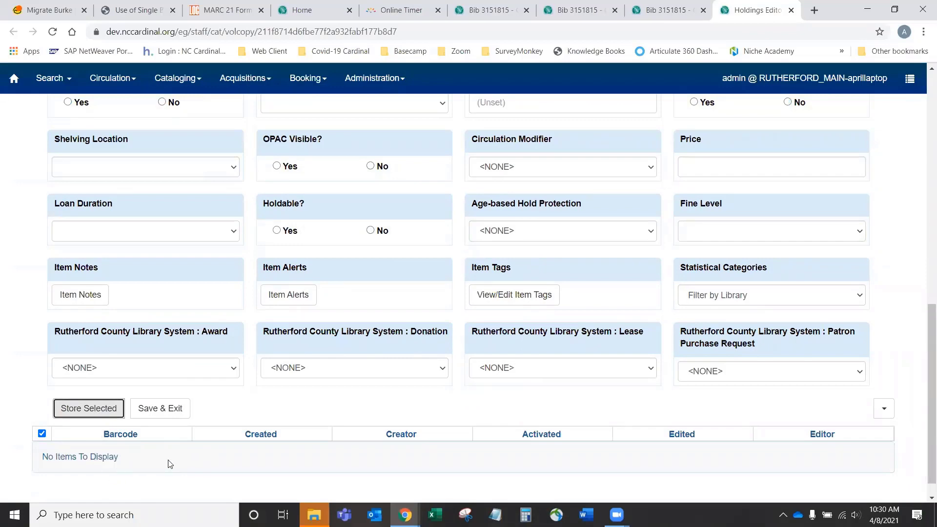
{"action": "scroll", "coordinate": [170, 464], "scroll_direction": "up", "scroll_amount": 5}
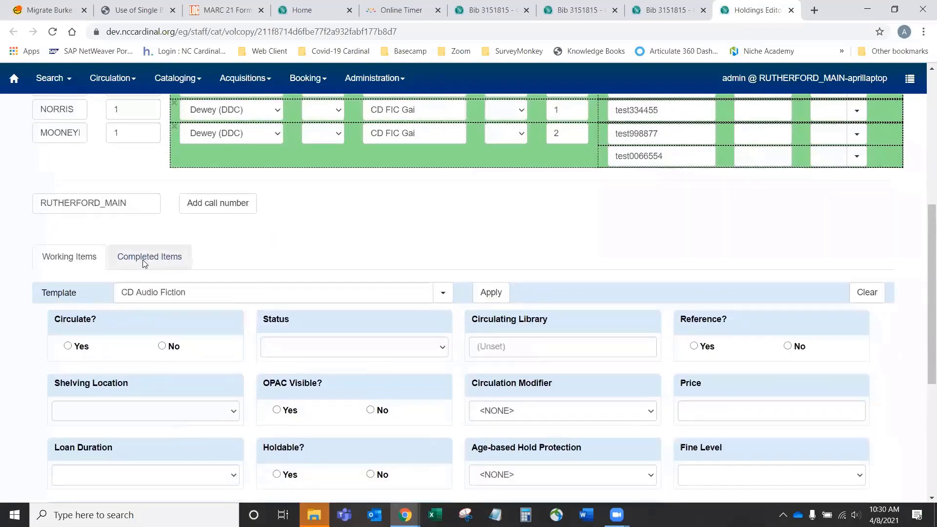
{"action": "left_click", "coordinate": [143, 260]}
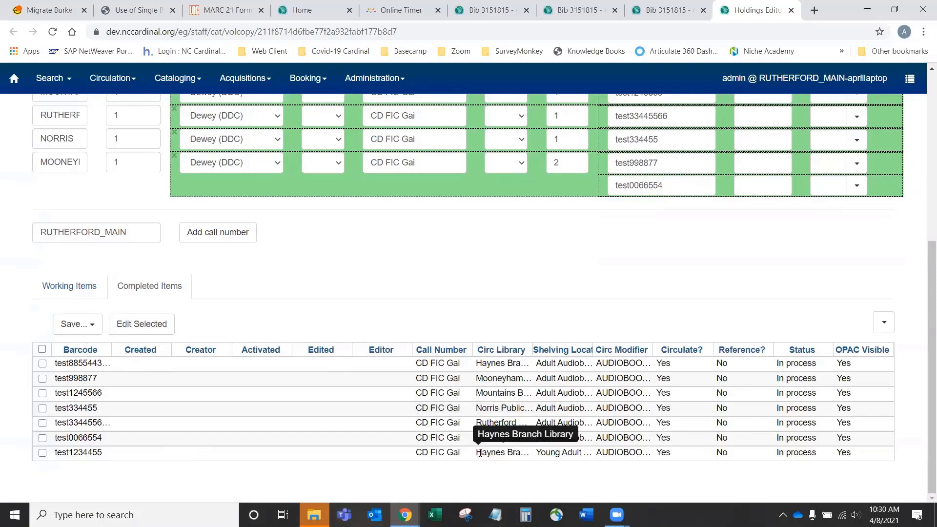
{"action": "left_click", "coordinate": [42, 454]}
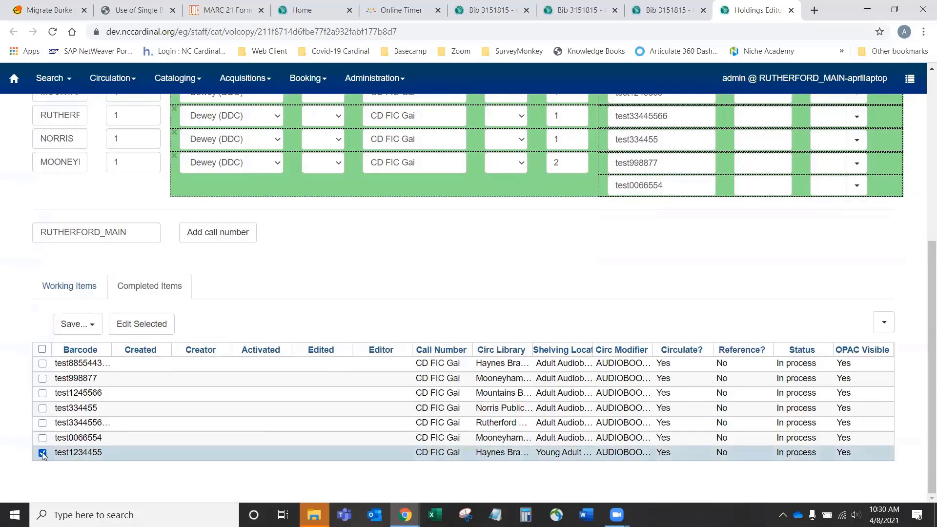
{"action": "left_click", "coordinate": [42, 453]}
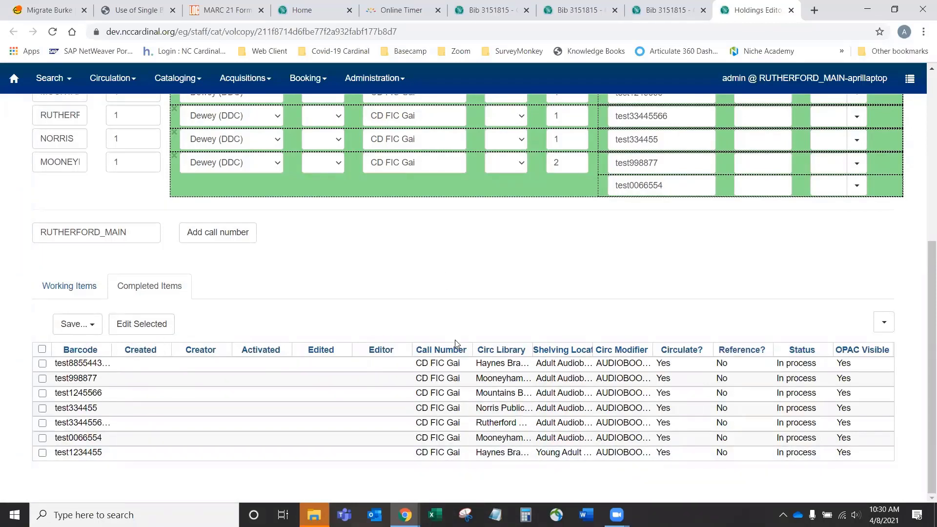
Save all completed items and exit the holdings editor, and review the new holdings on the record
{"action": "scroll", "coordinate": [468, 227], "scroll_direction": "up", "scroll_amount": 2}
{"action": "scroll", "coordinate": [468, 227], "scroll_direction": "down", "scroll_amount": 2}
{"action": "left_click", "coordinate": [93, 330]}
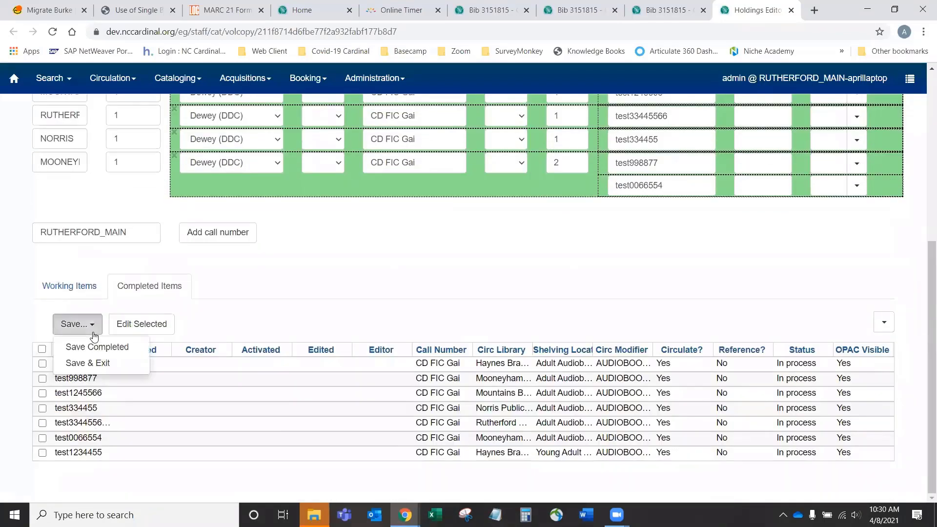
{"action": "left_click", "coordinate": [98, 364]}
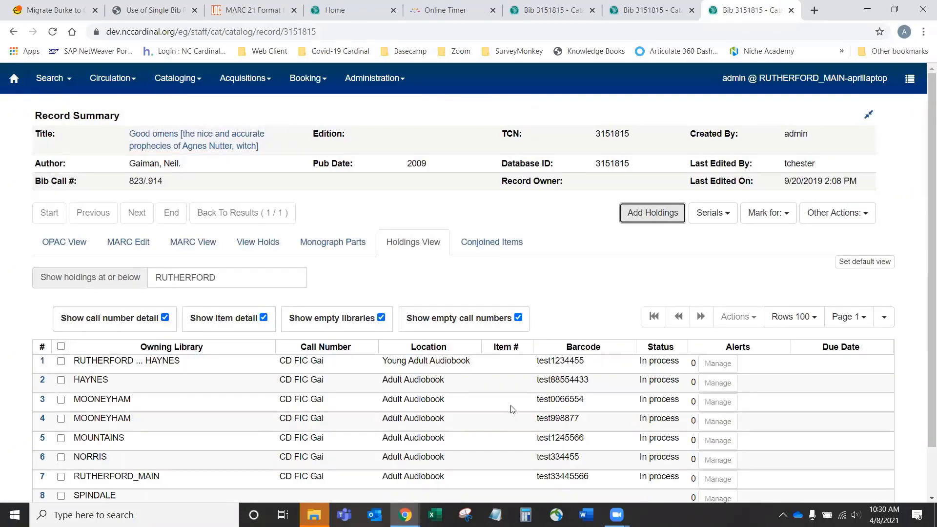
{"action": "scroll", "coordinate": [512, 409], "scroll_direction": "down", "scroll_amount": 1}
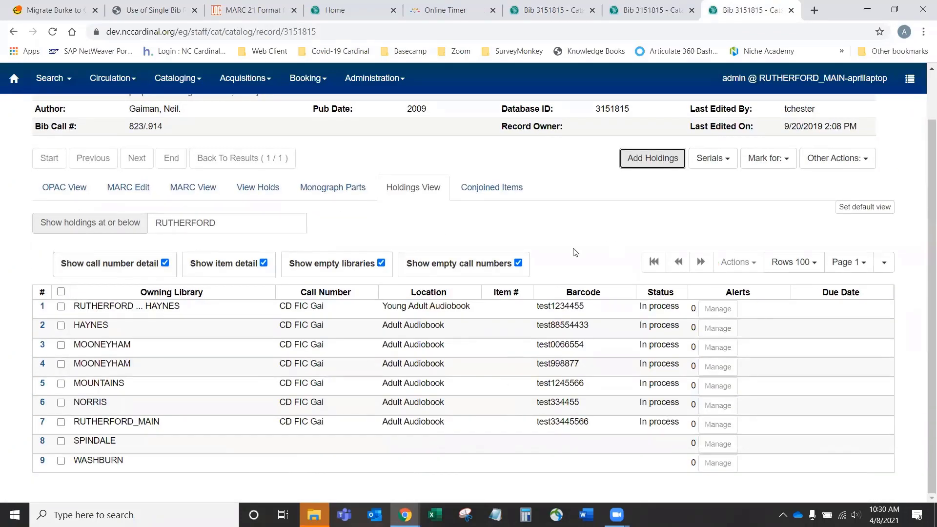